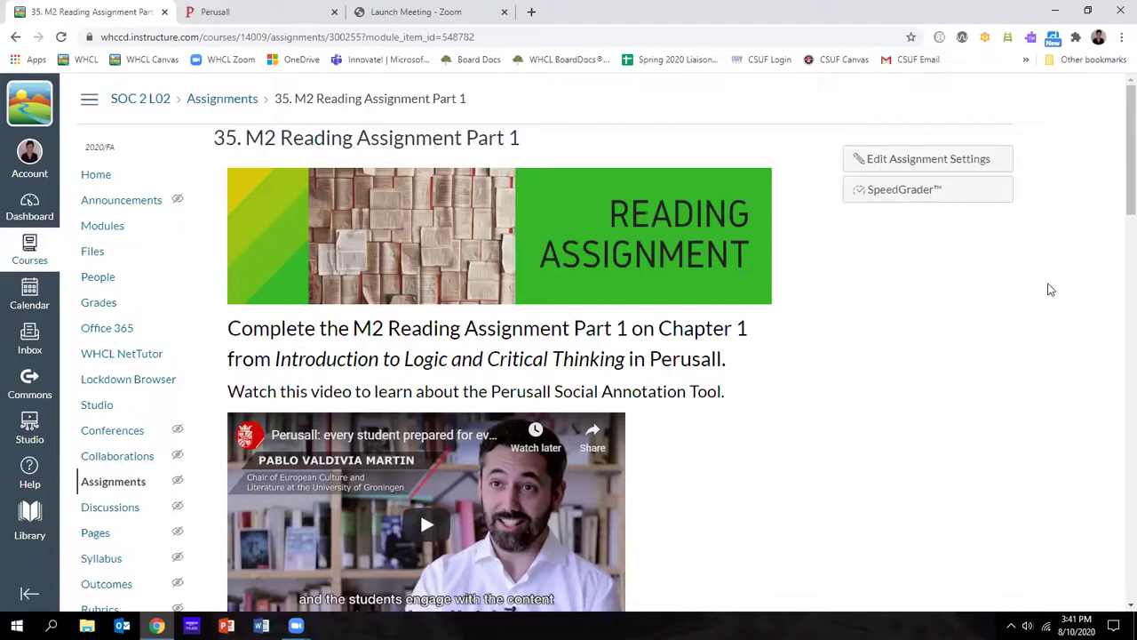
scroll(1118, 213, "down", 3)
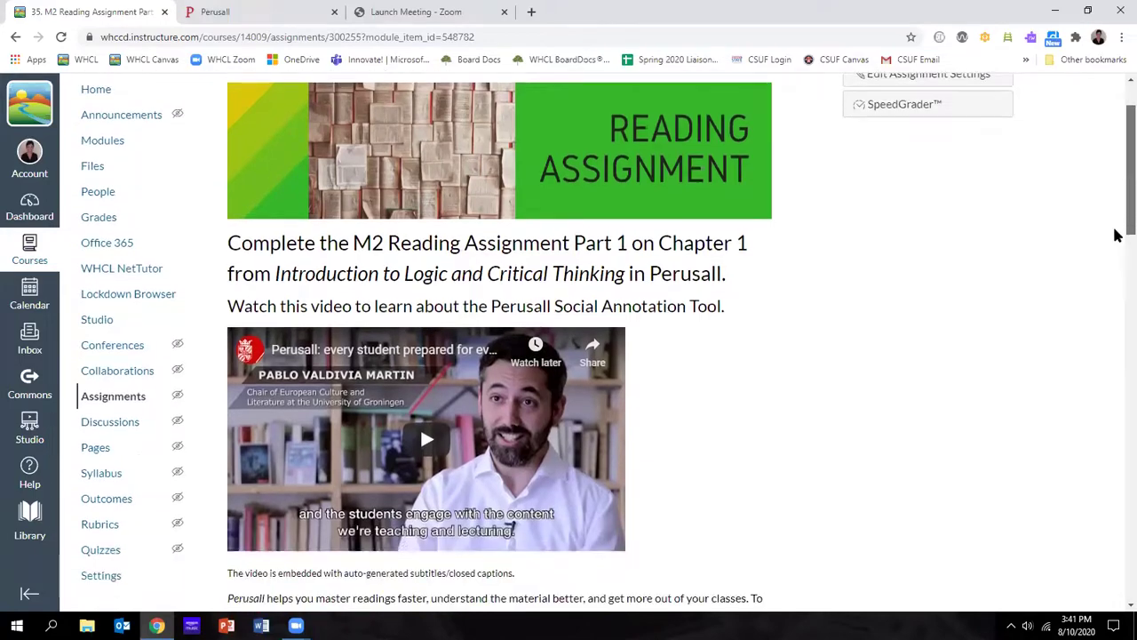
scroll(1115, 298, "down", 3)
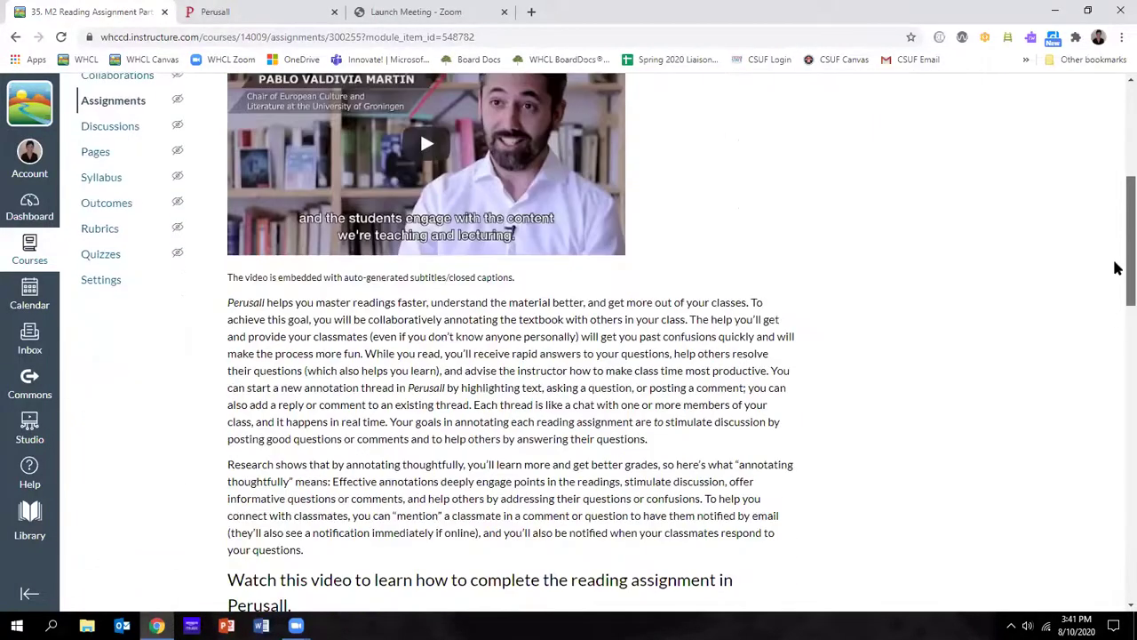
scroll(1112, 257, "up", 3)
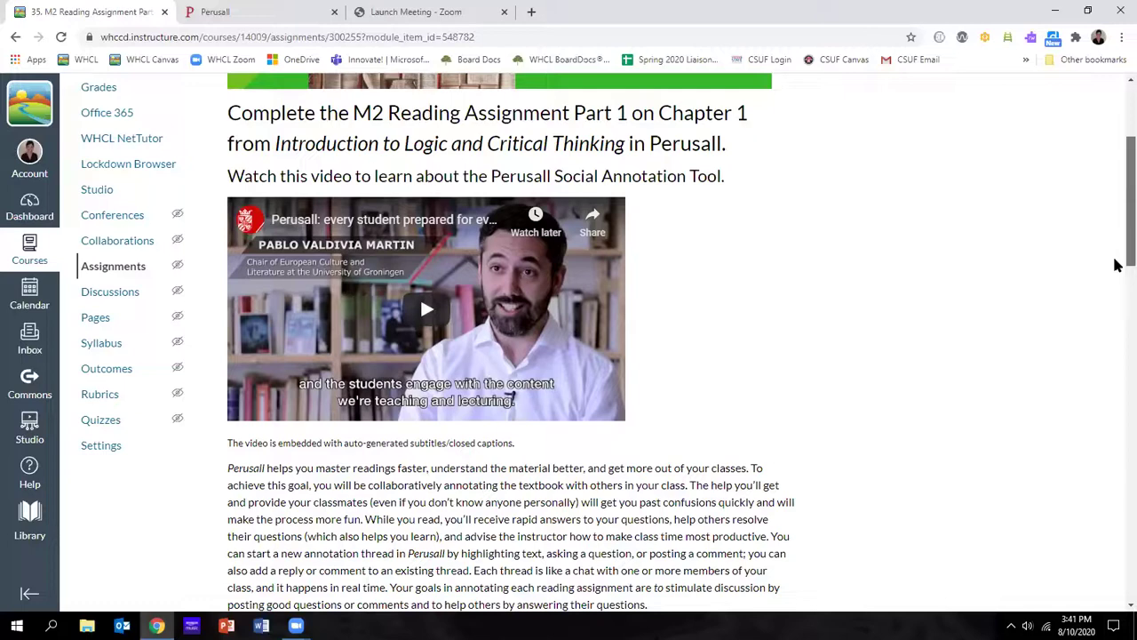
left_click_drag(1117, 258, 1118, 302)
scroll(1116, 302, "down", 1)
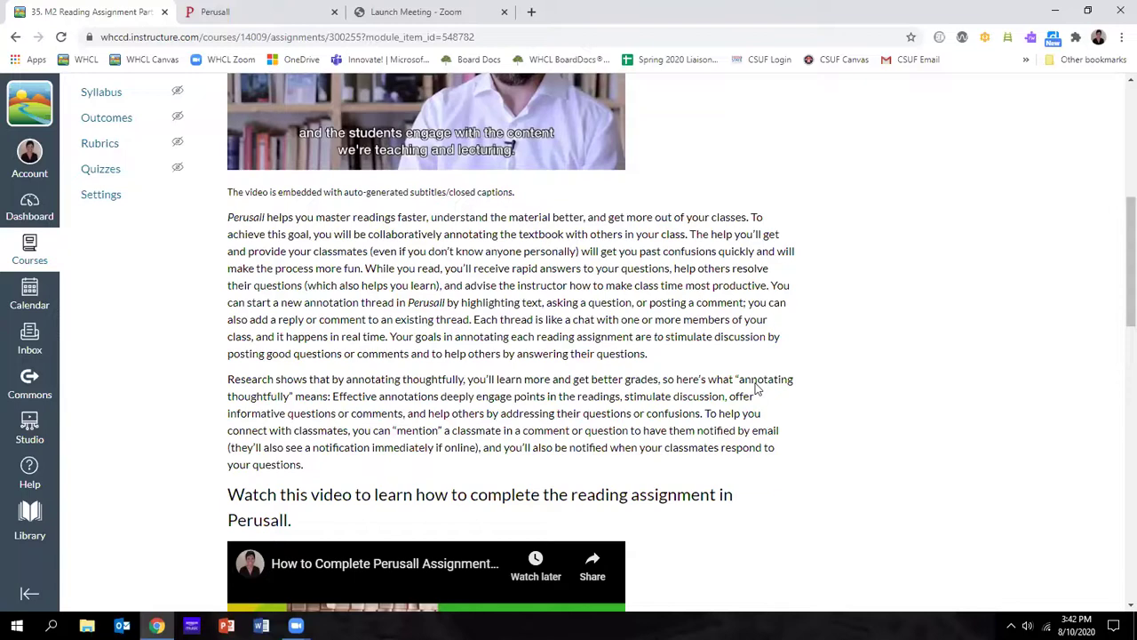
scroll(765, 391, "down", 3)
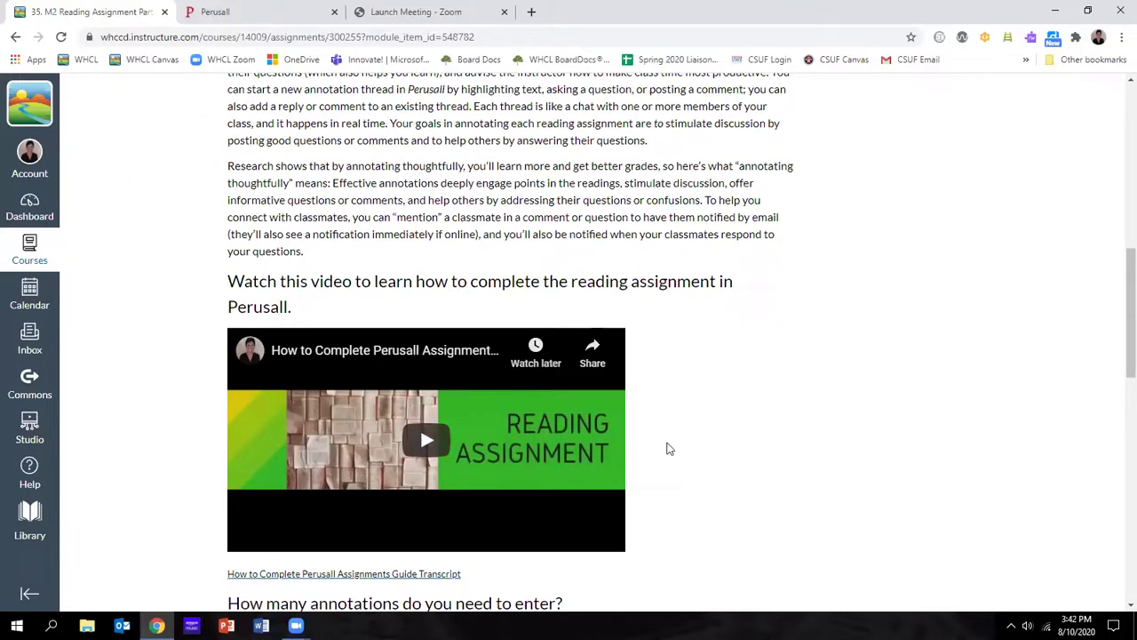
scroll(686, 446, "down", 3)
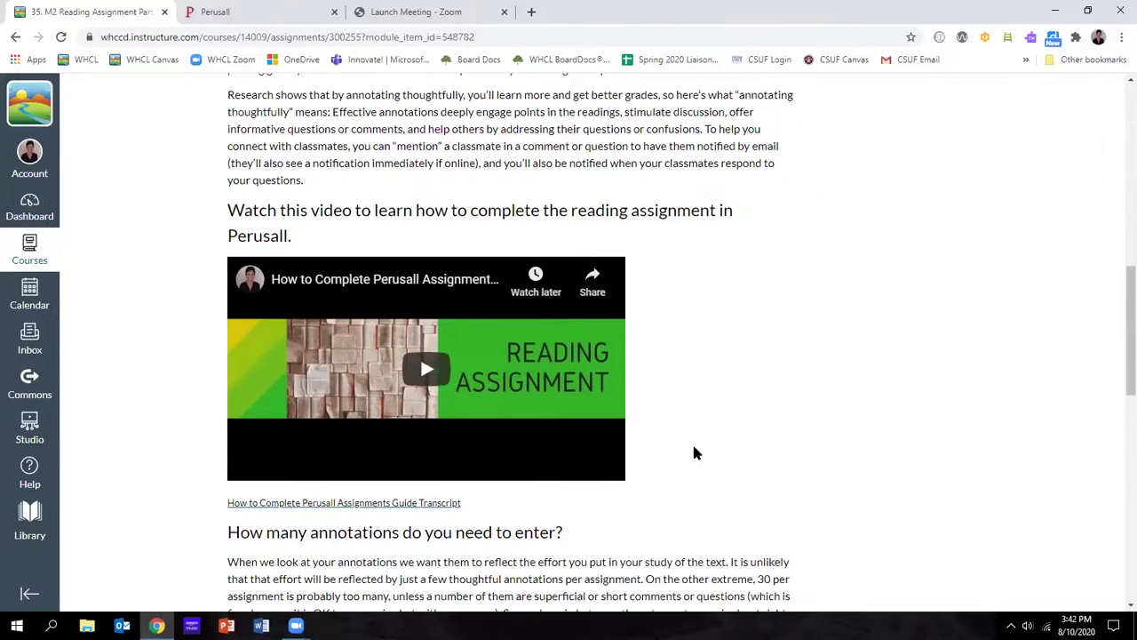
scroll(695, 447, "down", 1)
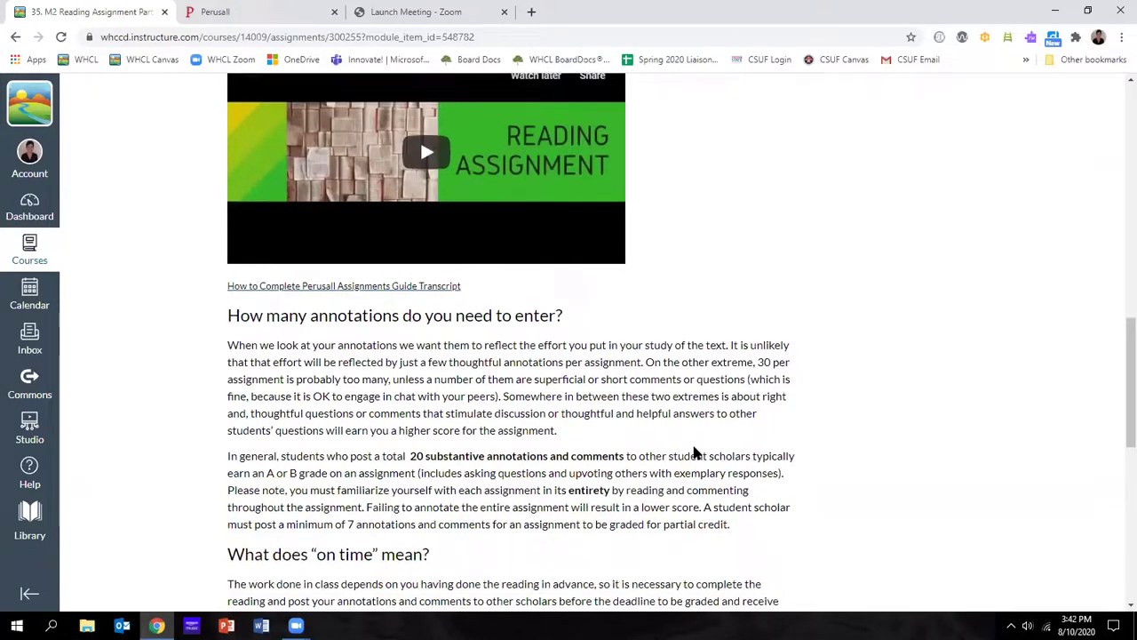
scroll(826, 387, "down", 3)
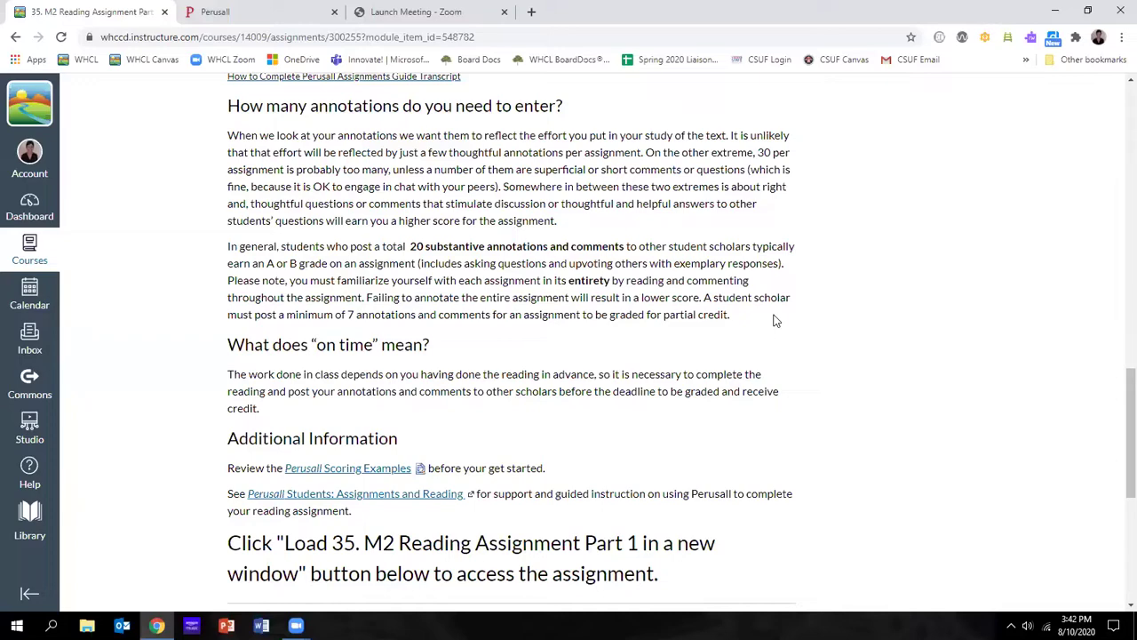
scroll(921, 362, "down", 1)
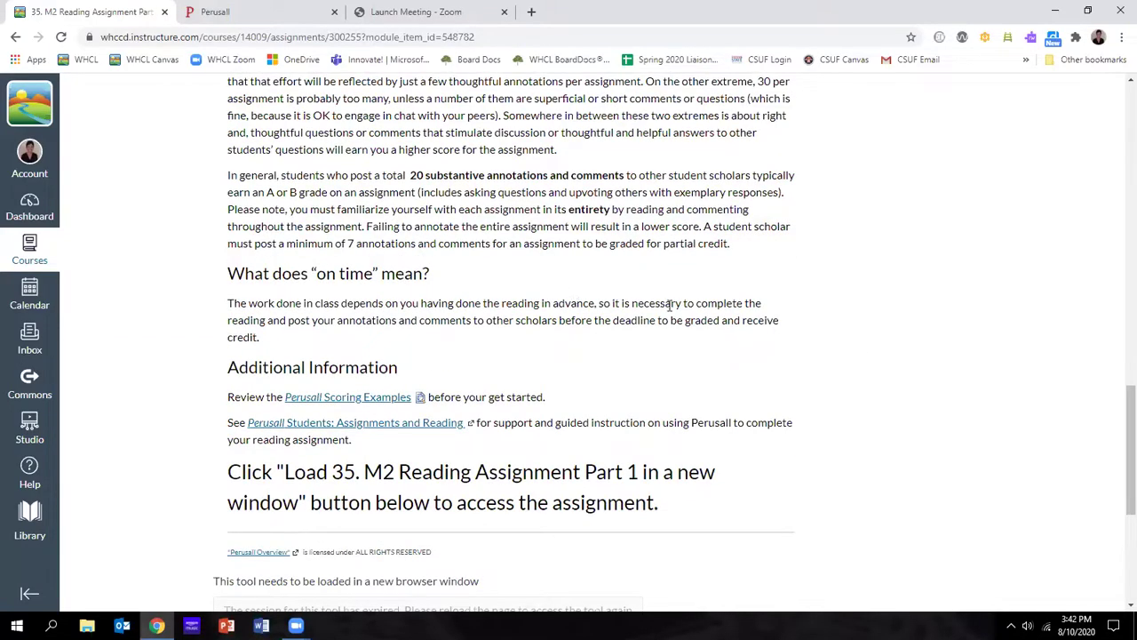
scroll(842, 368, "down", 3)
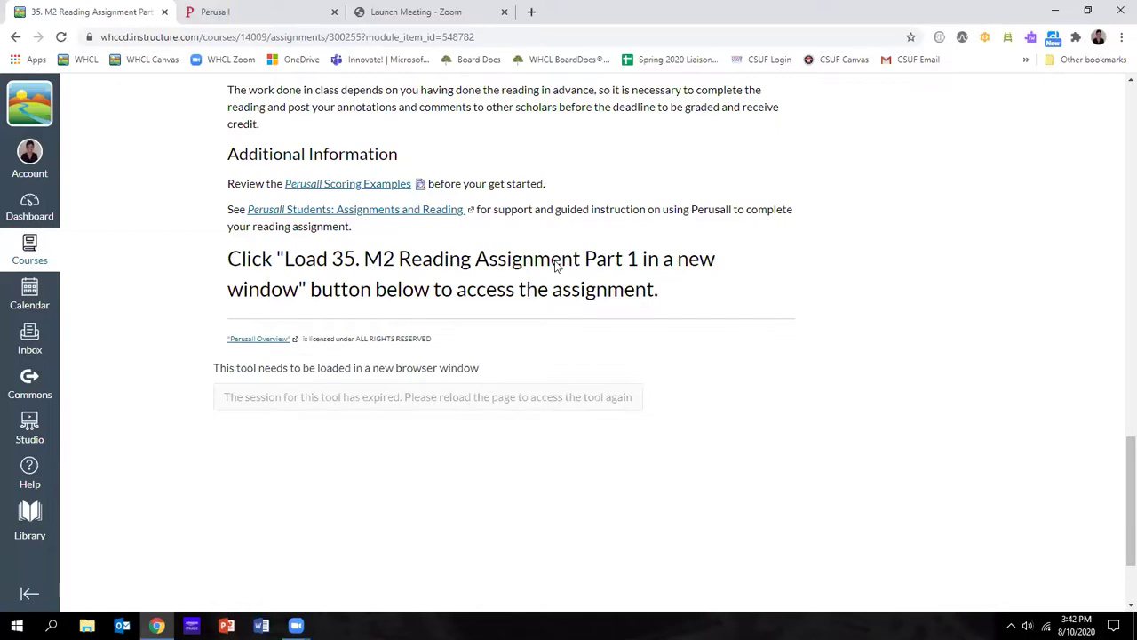
scroll(1119, 102, "up", 15)
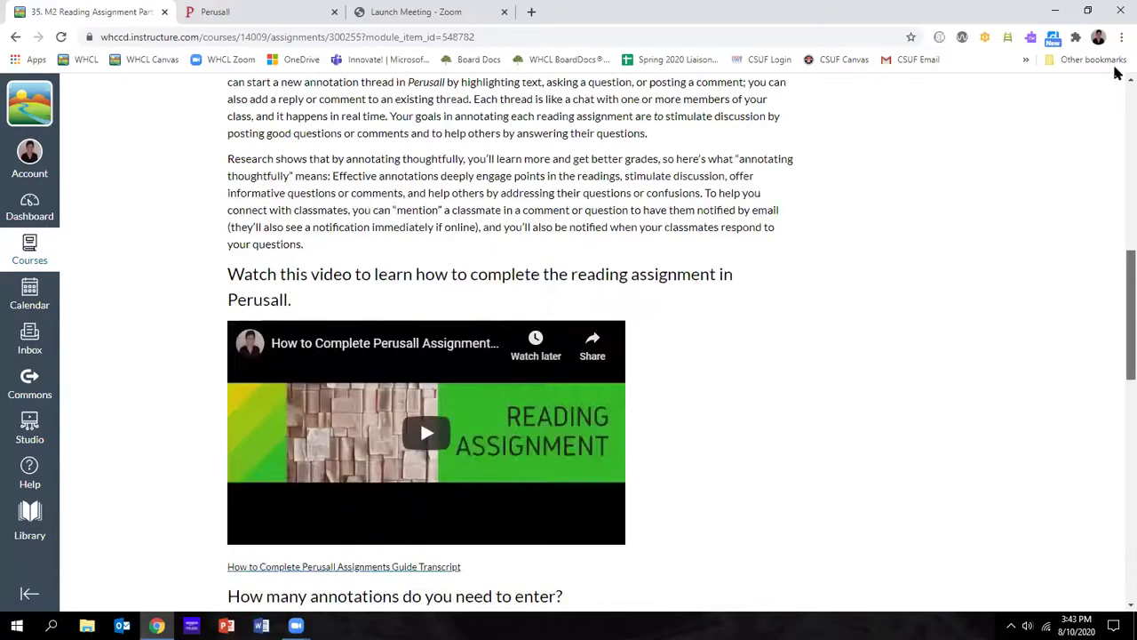
- Reload the Canvas assignment page and scroll down to the 'Load in a new window' button
left_click(62, 37)
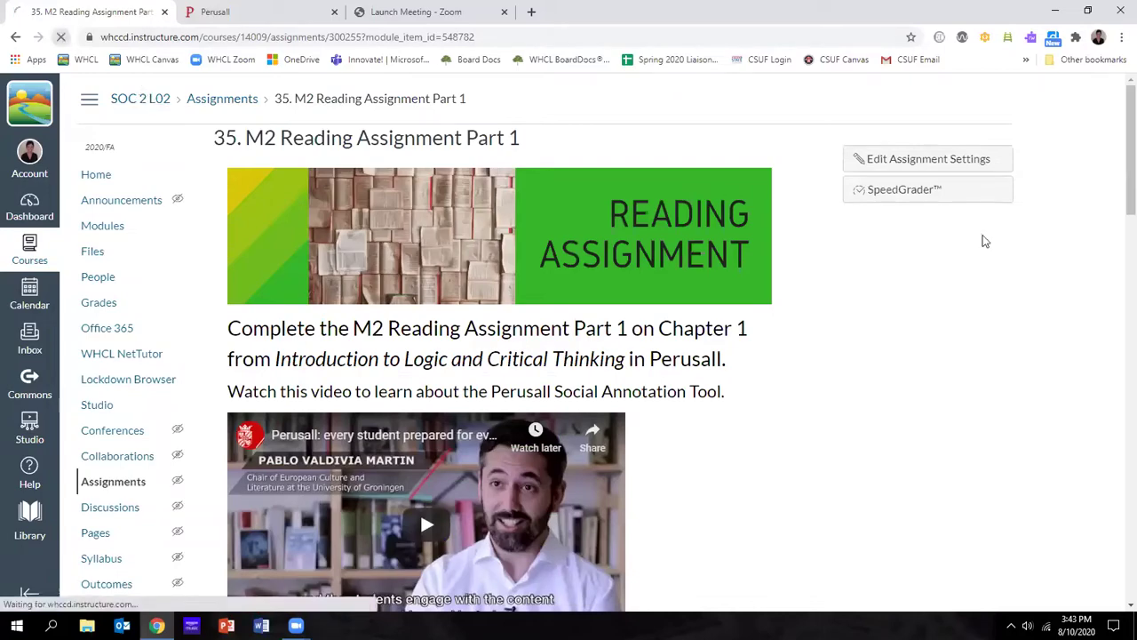
left_click_drag(1118, 175, 1114, 521)
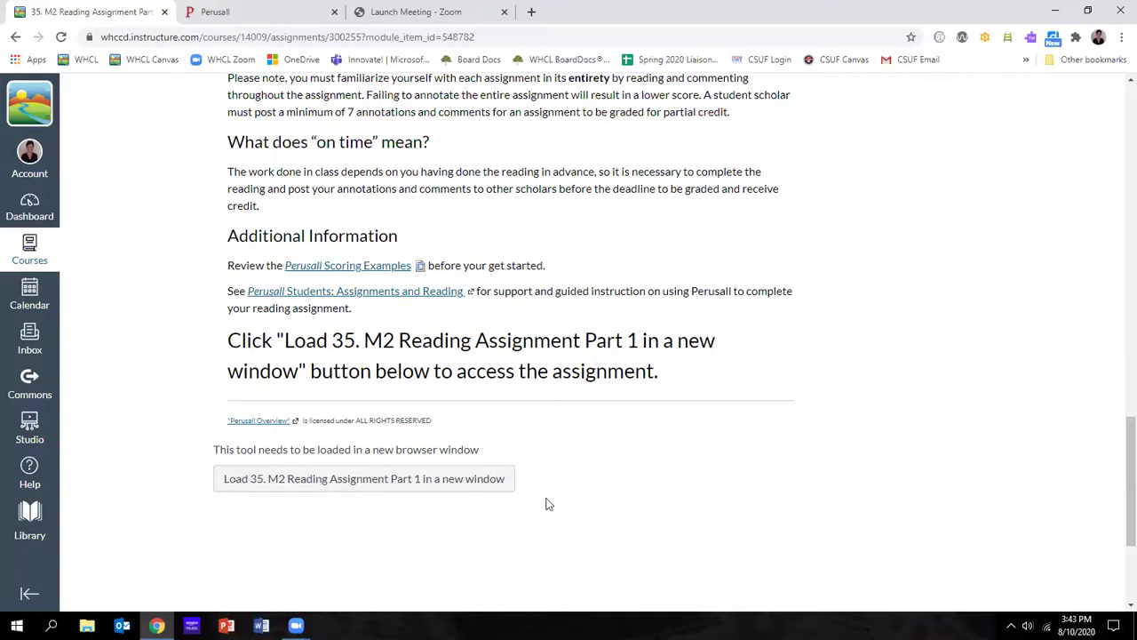
scroll(736, 472, "down", 1)
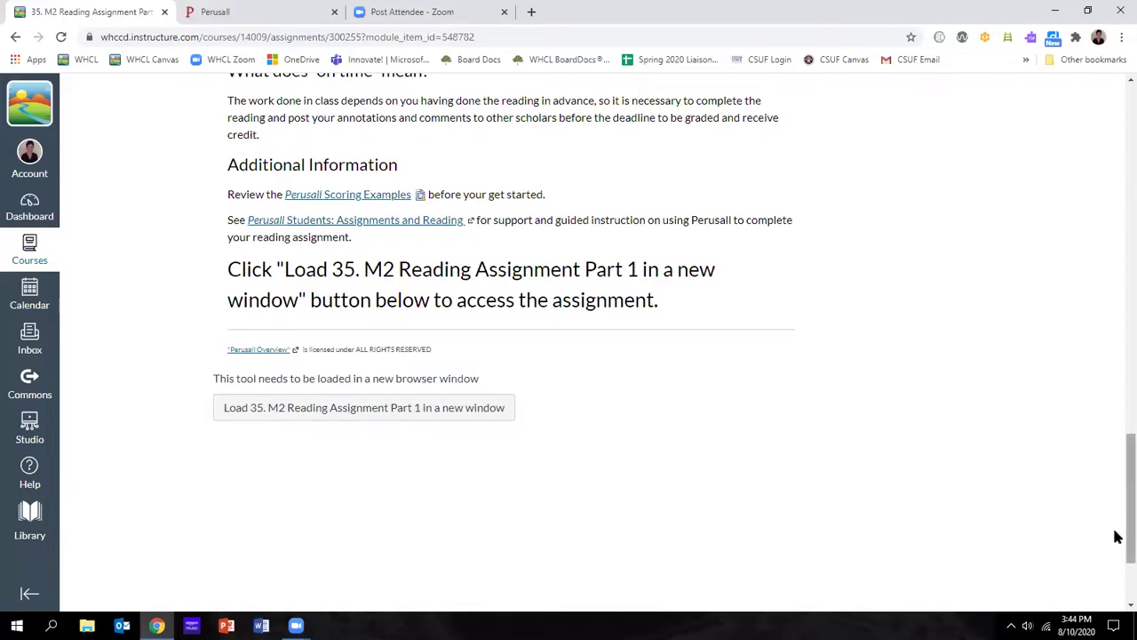
- Load '35. M2 Reading Assignment Part 1' in a new window, then close that Perusall tab
left_click(429, 410)
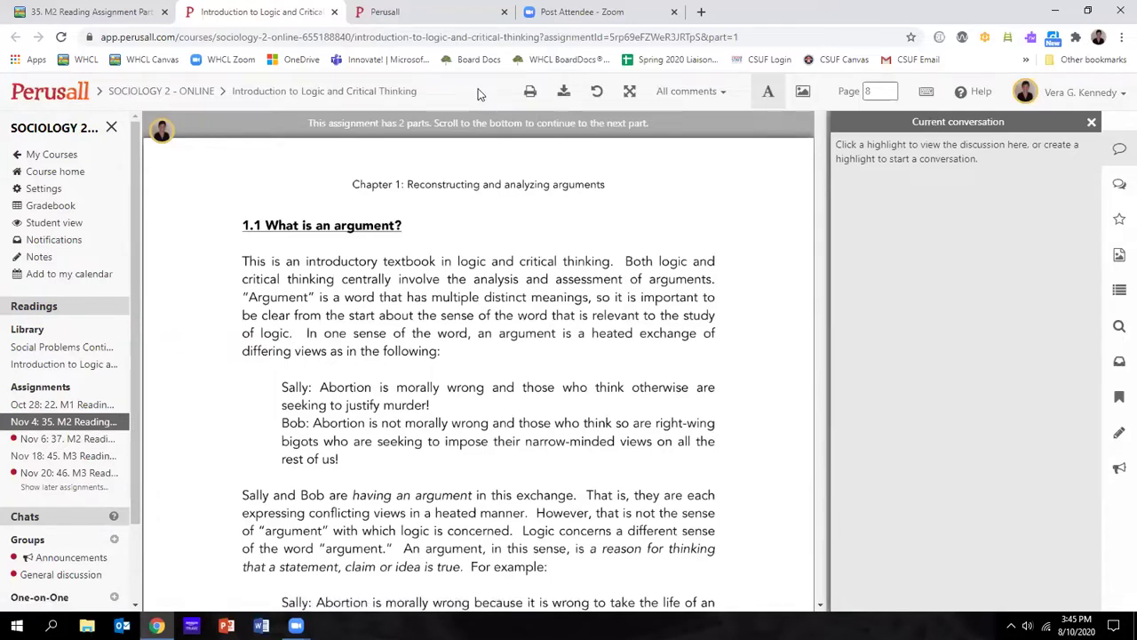
left_click(334, 11)
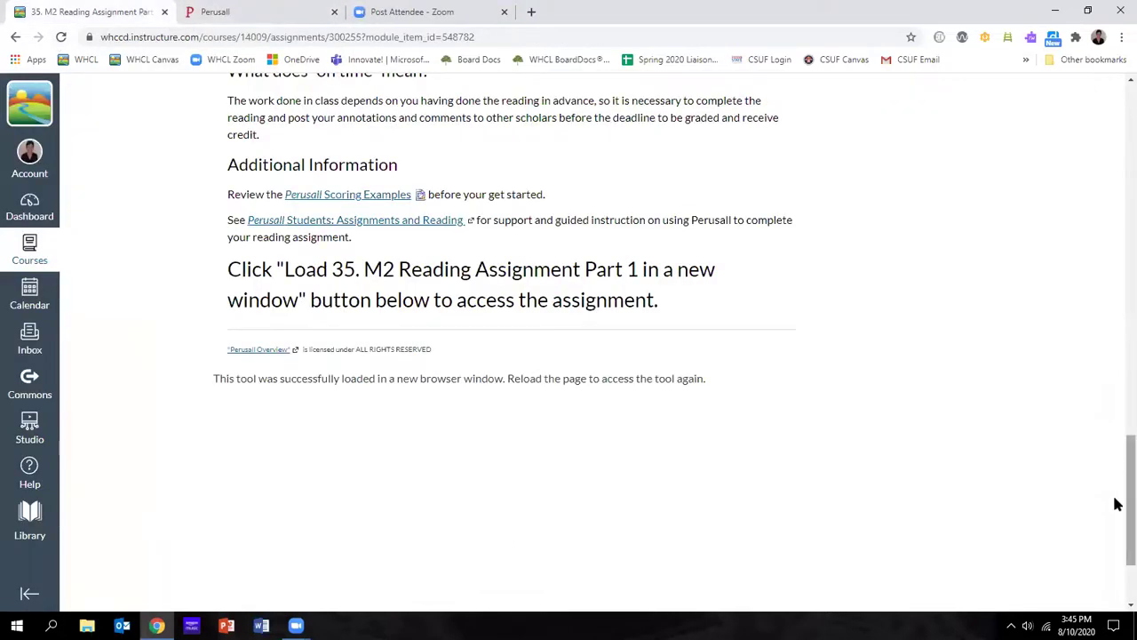
- Reload the Canvas assignment with F5 and scroll down to the Perusall load button
scroll(1115, 444, "up", 1)
key("F5")
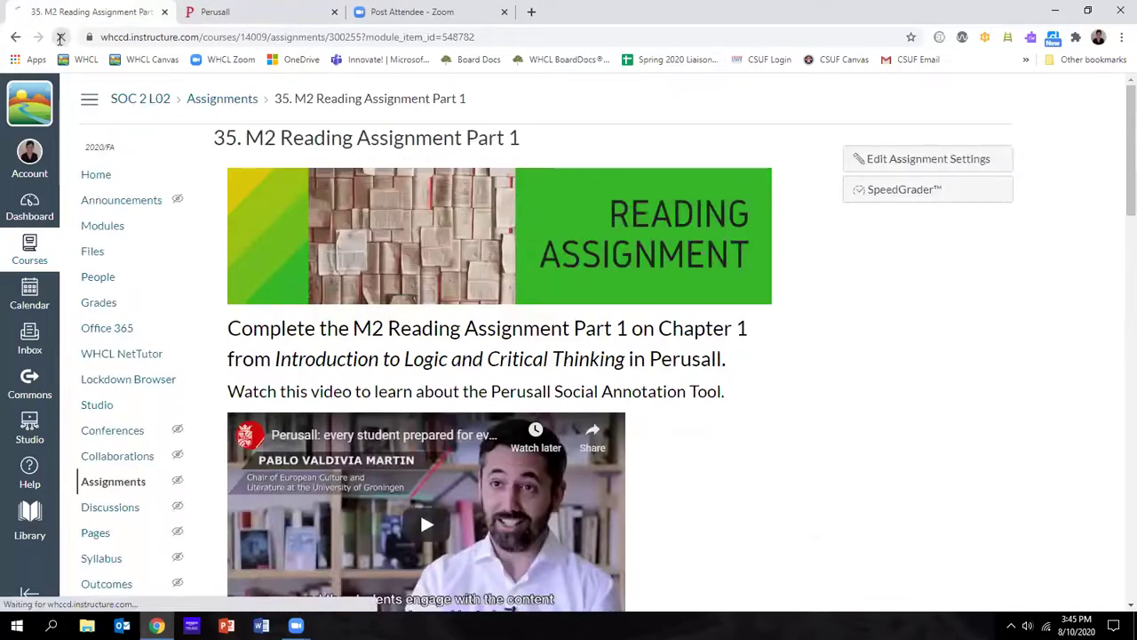
scroll(675, 373, "down", 12)
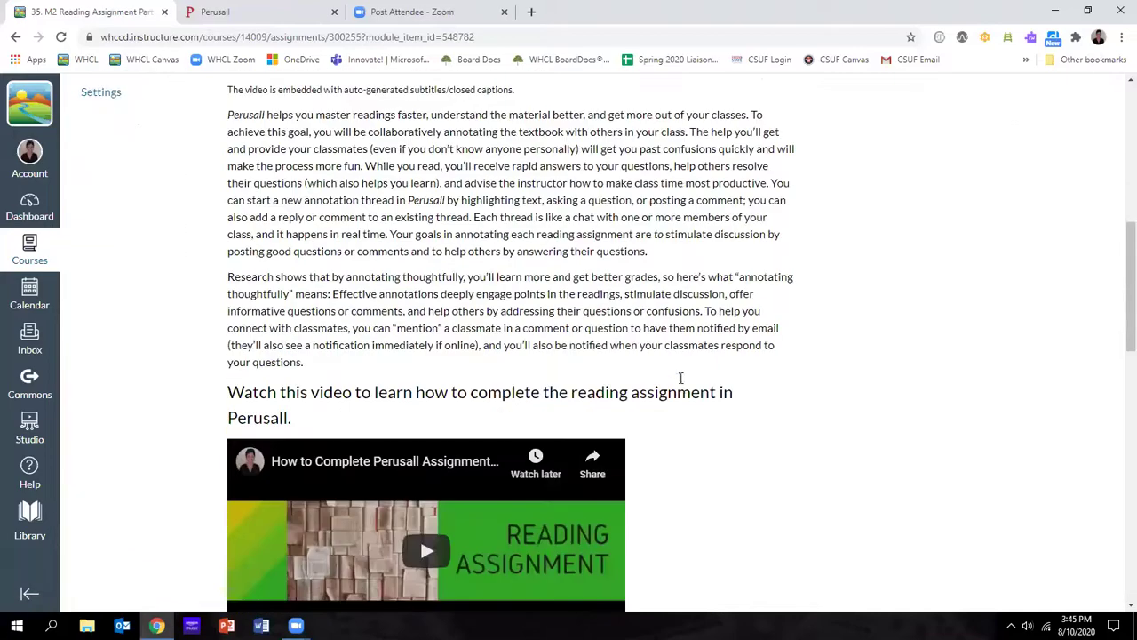
scroll(677, 400, "down", 7)
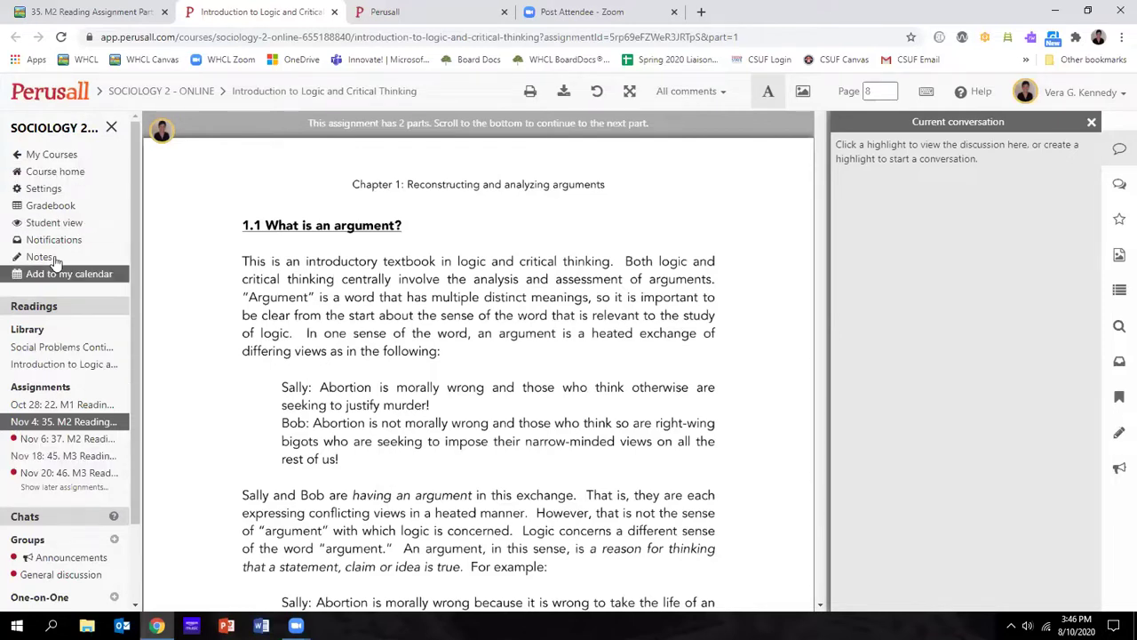
left_click(333, 12)
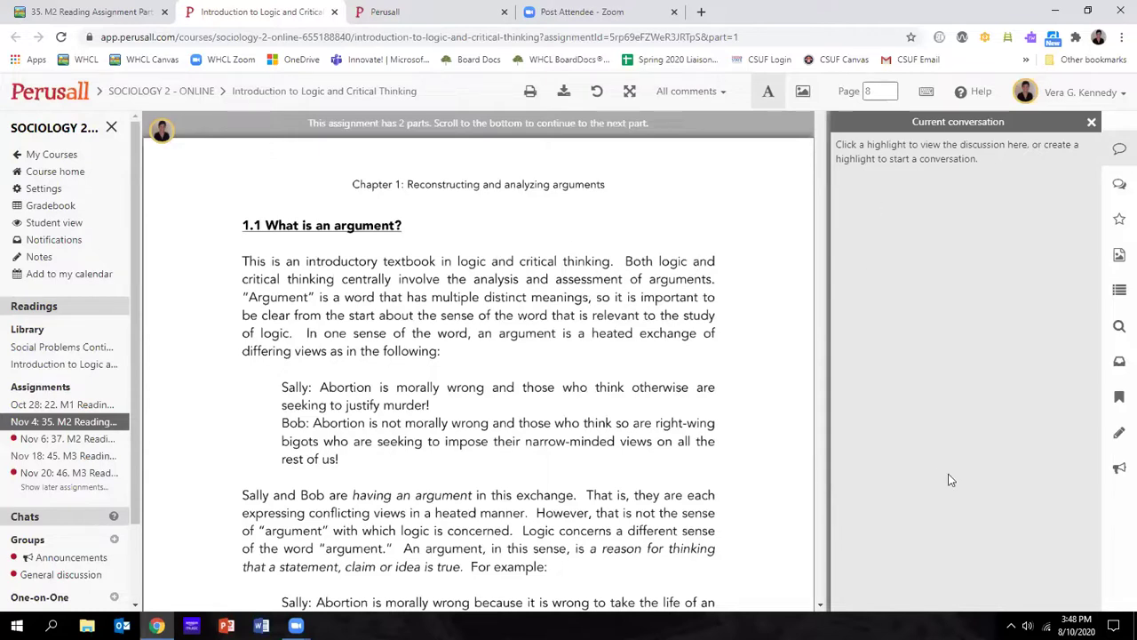
left_click(723, 94)
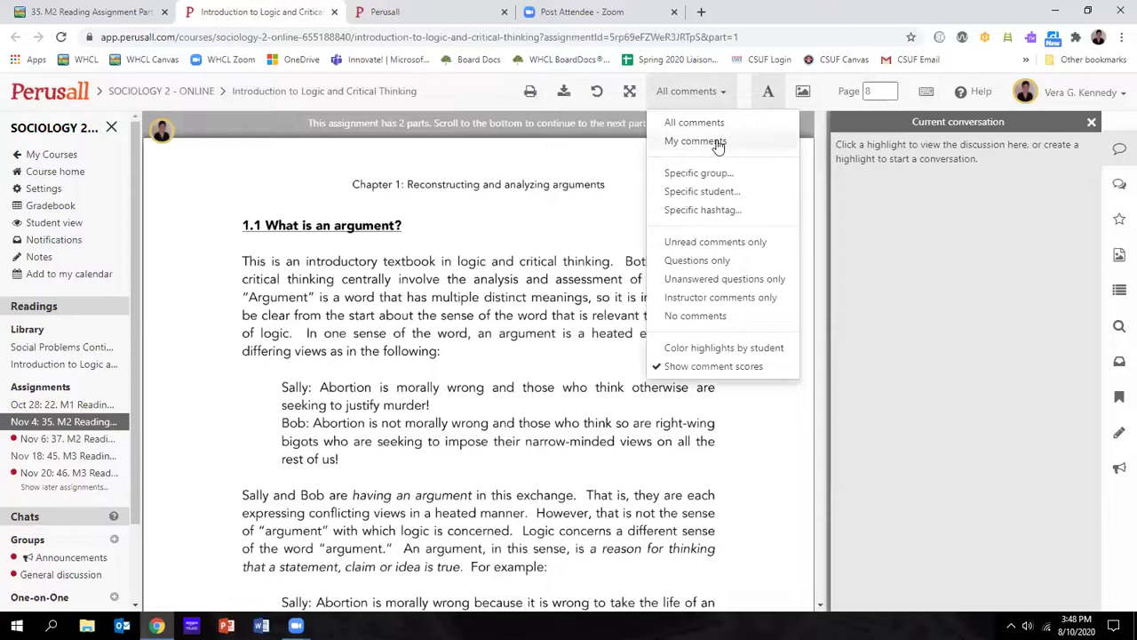
left_click(695, 141)
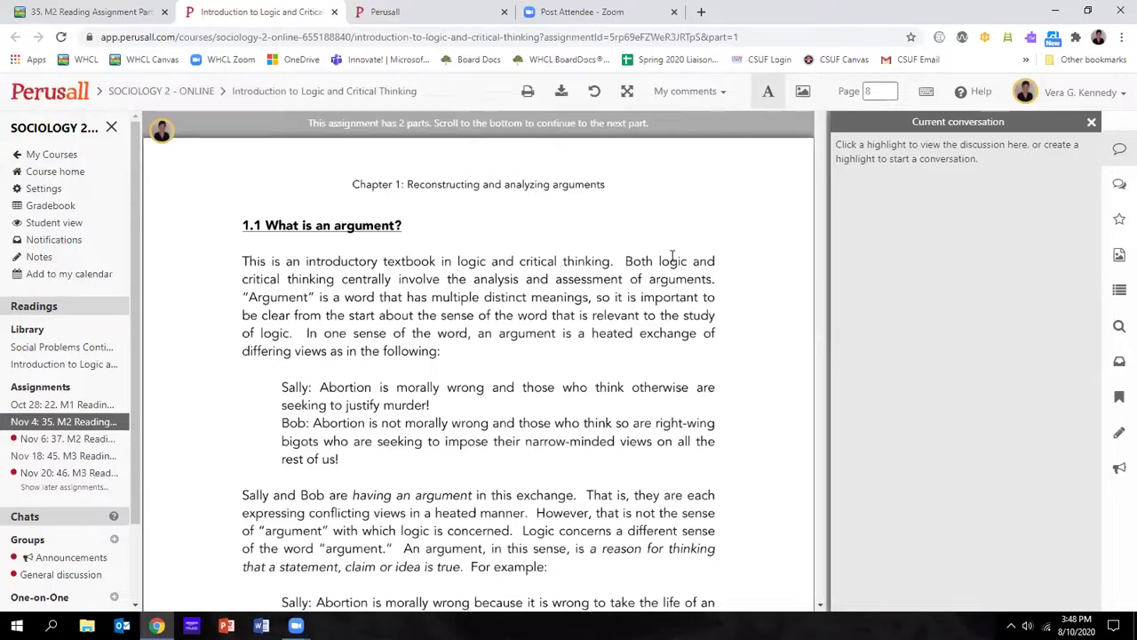
left_click(723, 99)
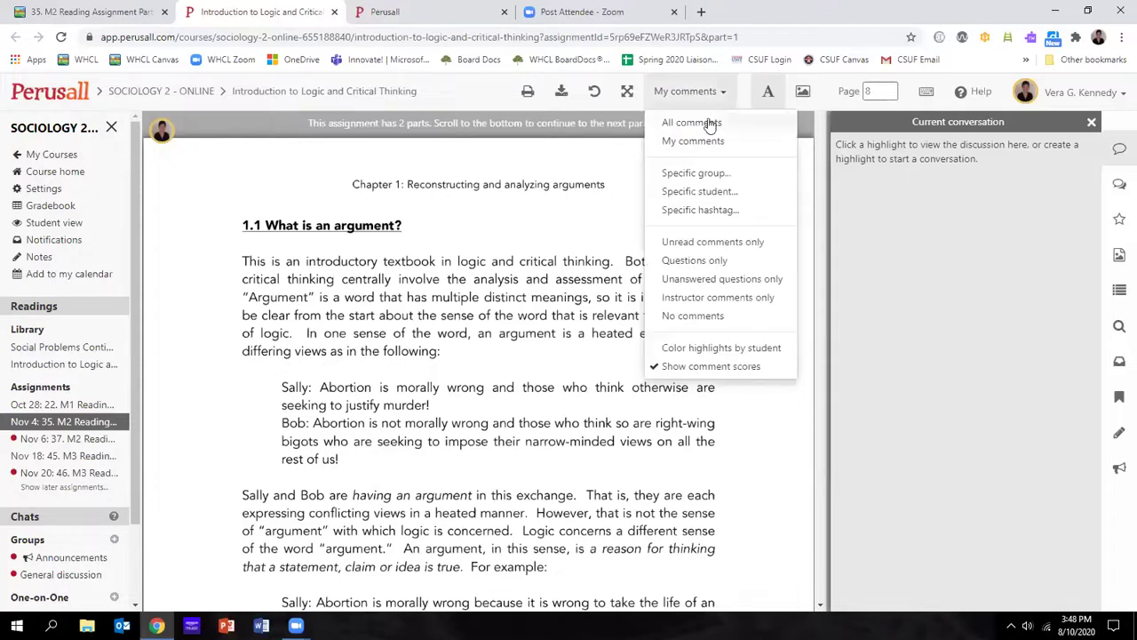
left_click(709, 118)
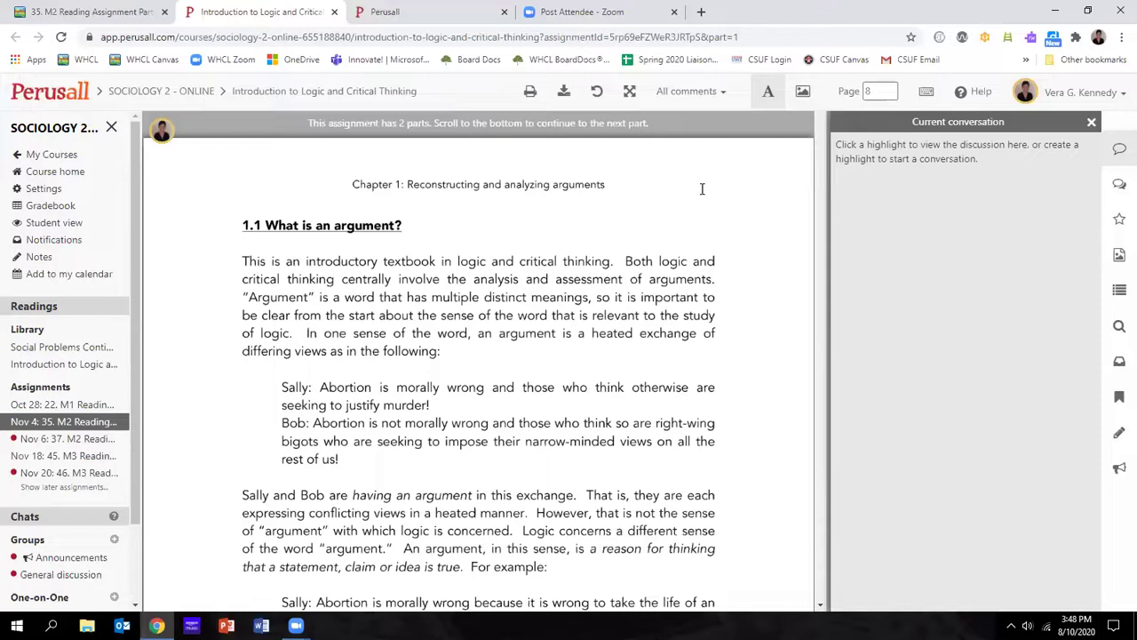
left_click(724, 94)
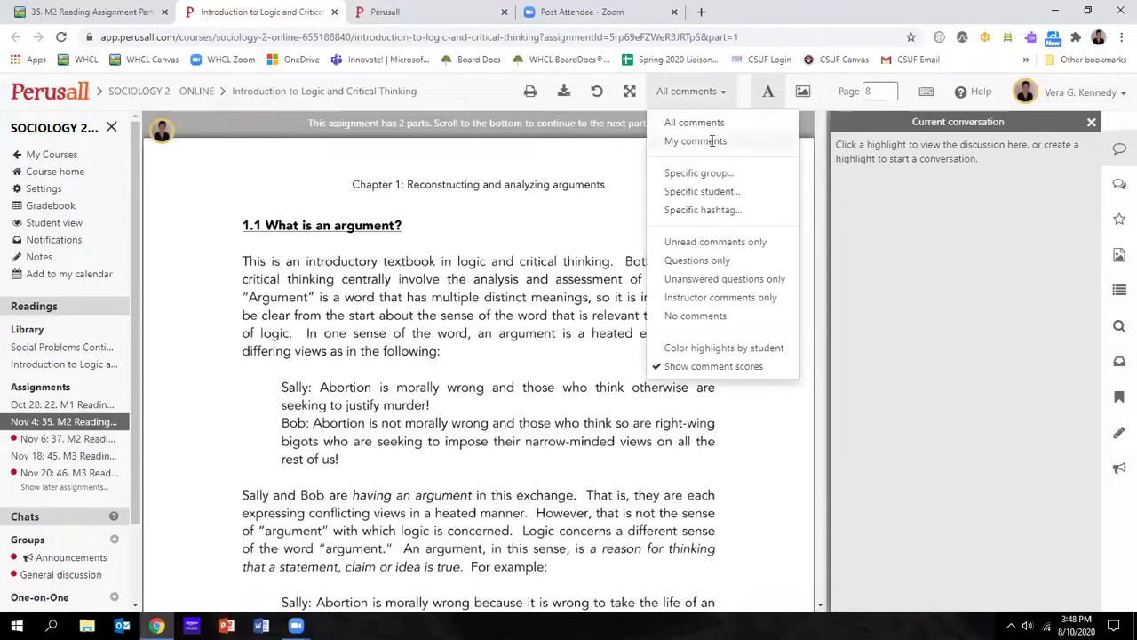
left_click(715, 143)
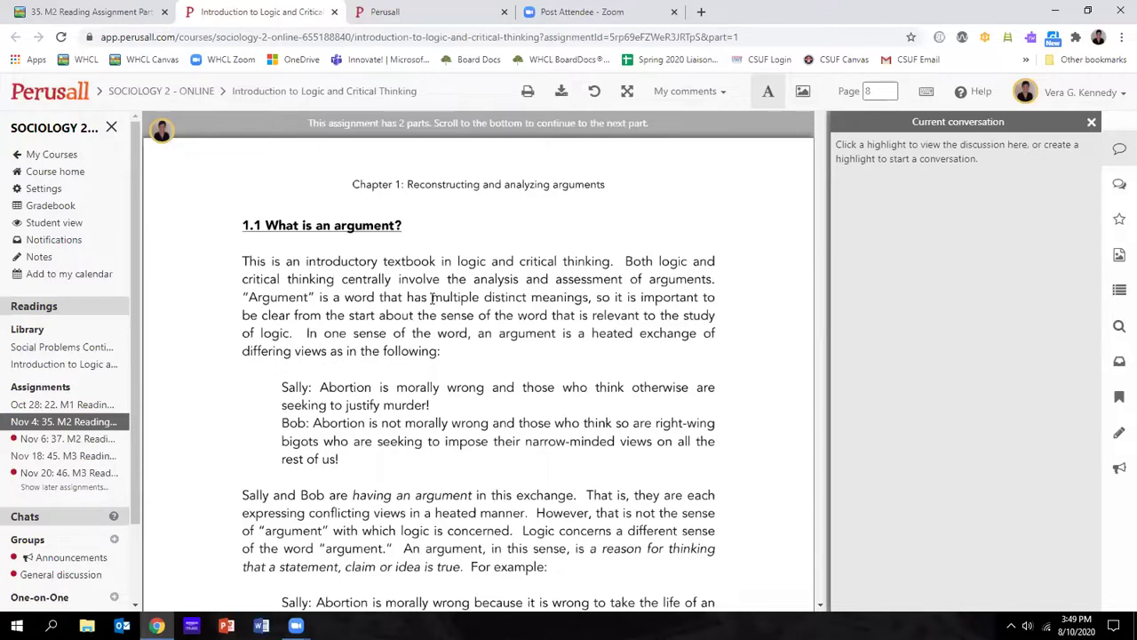
- Highlight 'multiple distinct meanings' in the first paragraph to open a new comment
left_click_drag(431, 298, 588, 299)
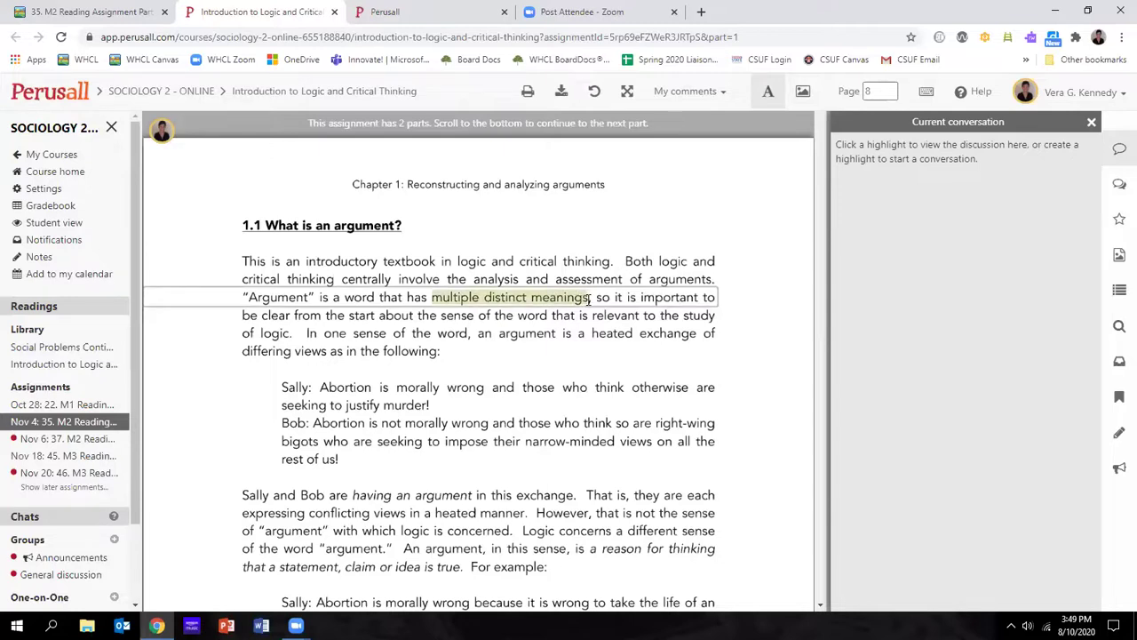
left_click(588, 299)
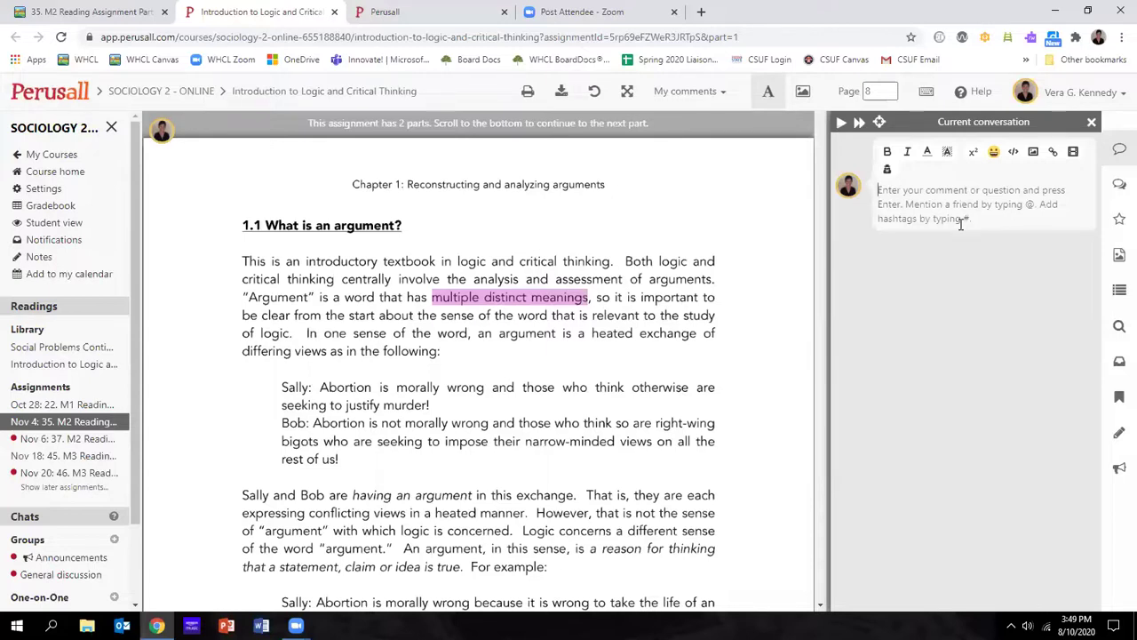
- Type 'I do not understand how an argument might have multiple meanings?' and begin a follow-up sentence
type("I")
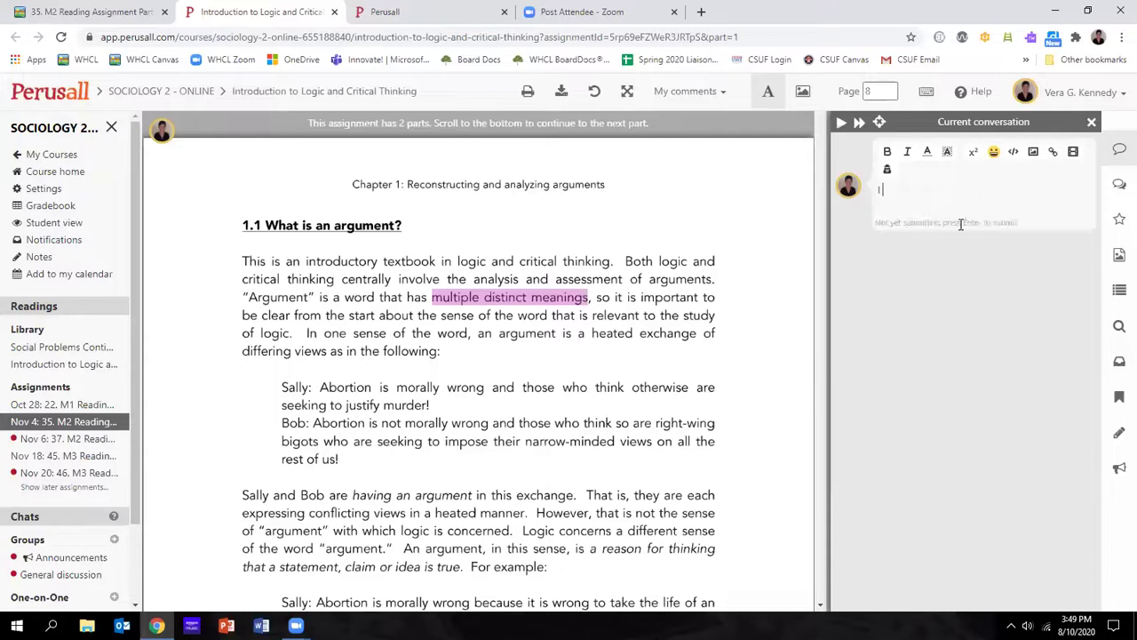
type(" do not understand how an argument")
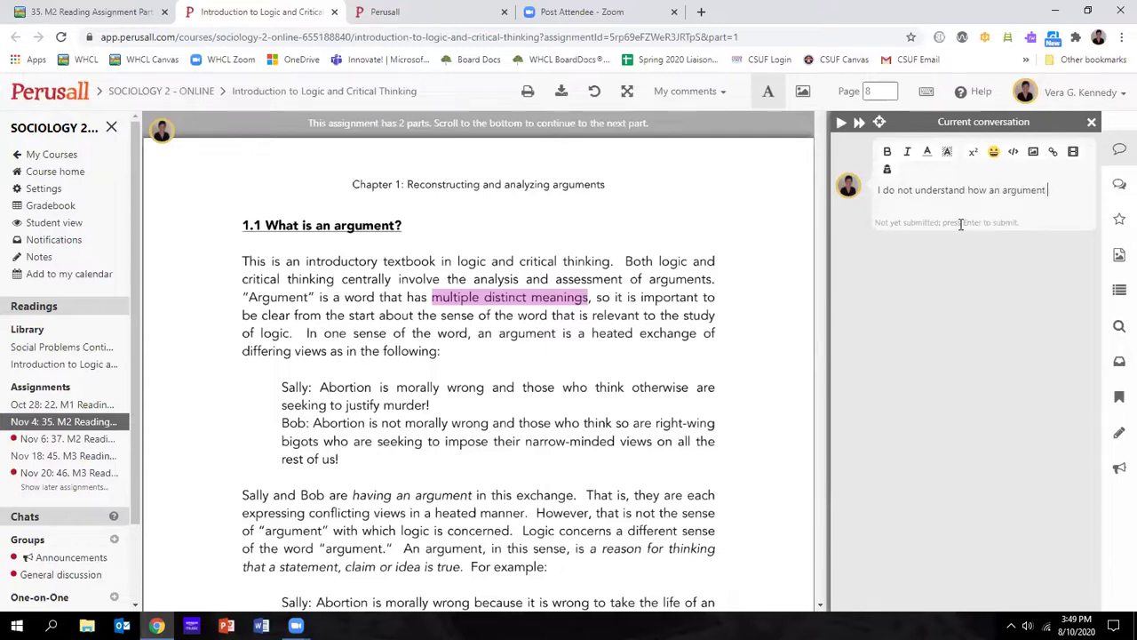
type(" might have multiple meanings?")
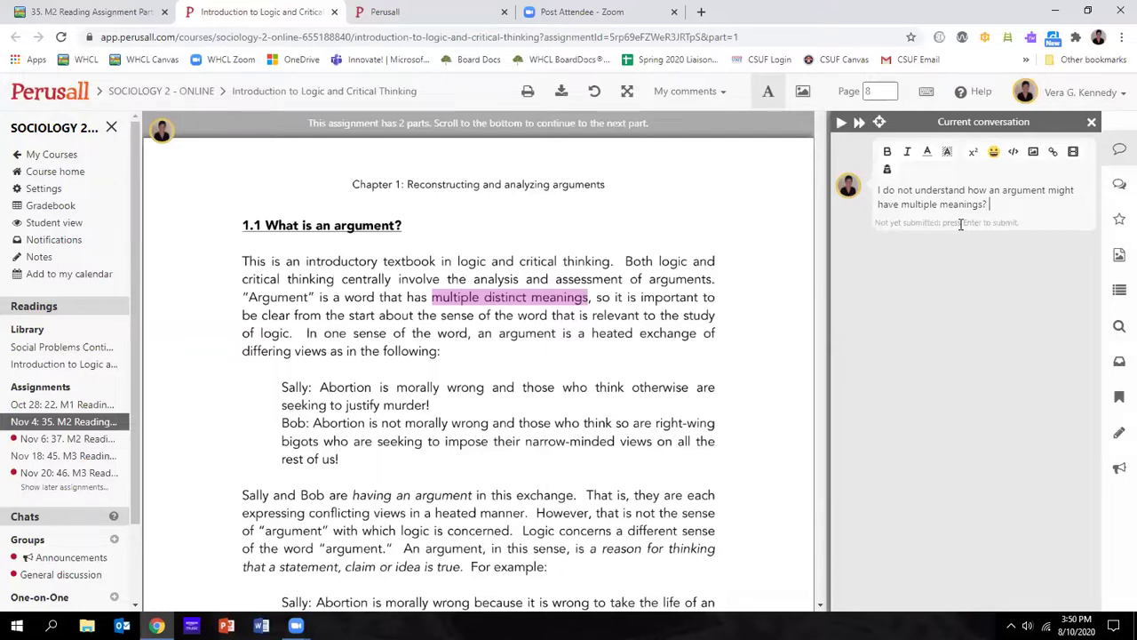
type("I think it may have multiple ")
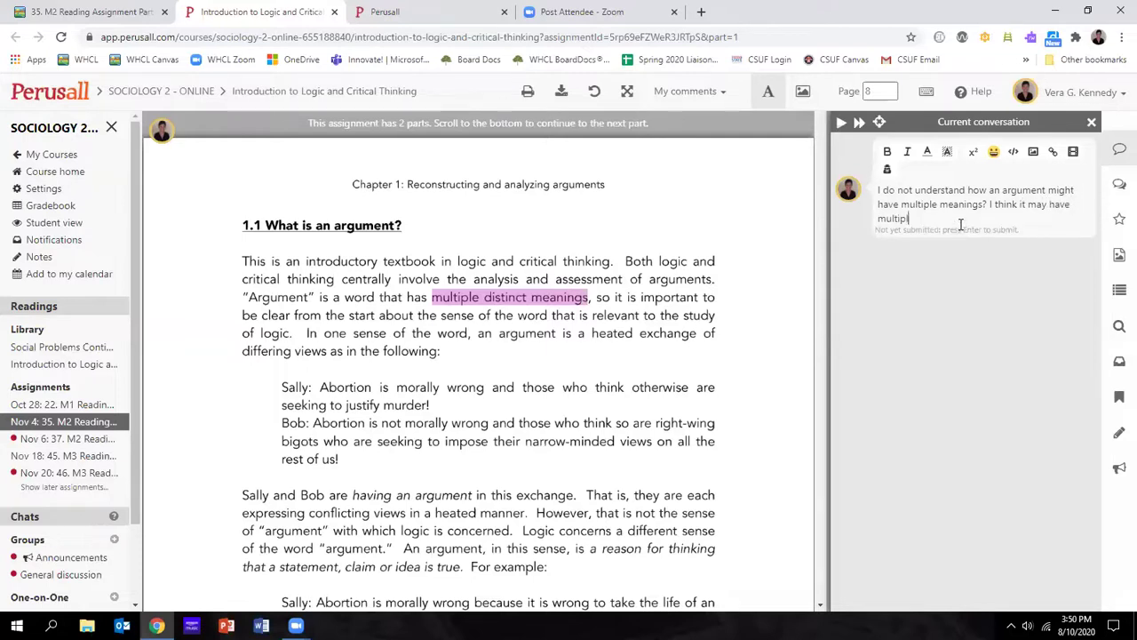
type("meangins o")
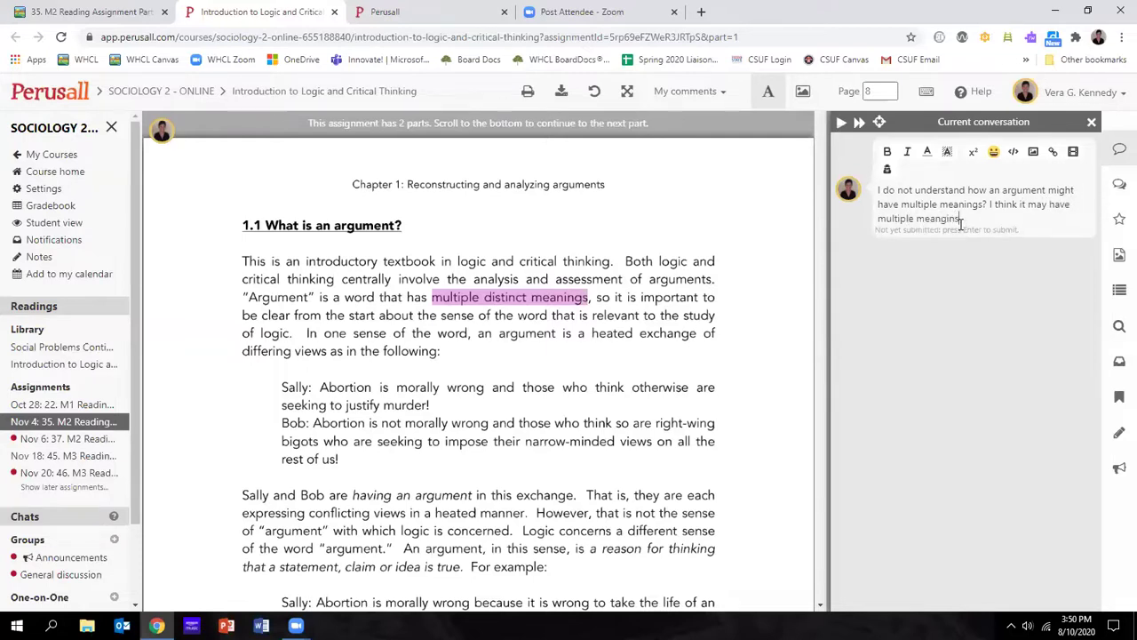
- Finish the comment about differing perspectives and framing, ask others for explanations, and post it
key("BackSpace")
key("BackSpace")
key("BackSpace")
key("BackSpace")
key("BackSpace")
key("BackSpace")
type("ings because people have diff")
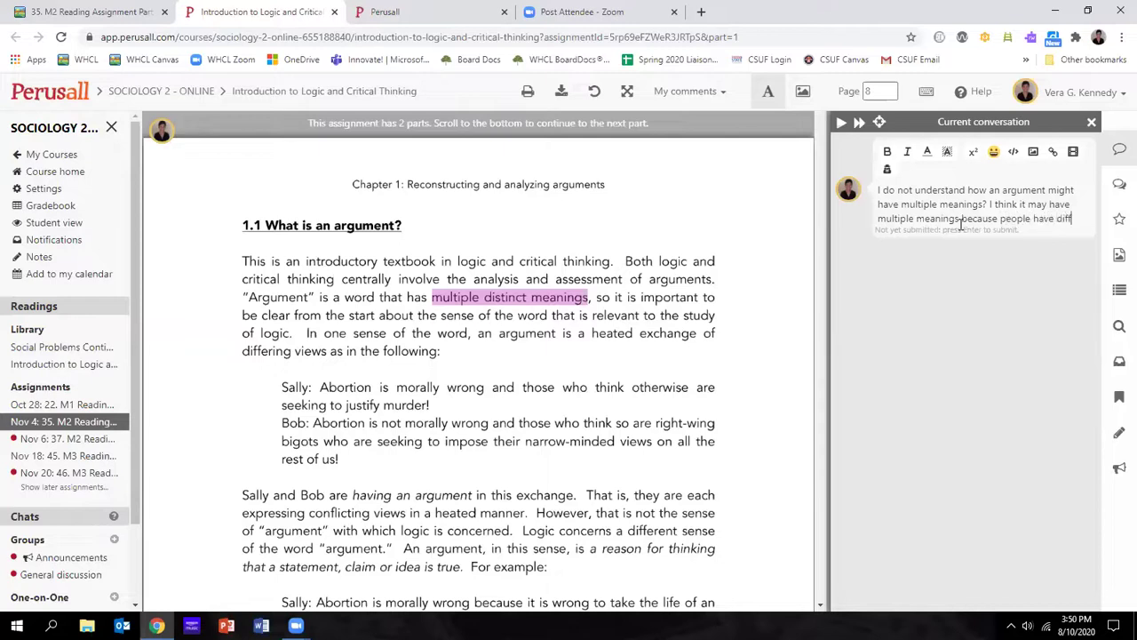
type("erent persp")
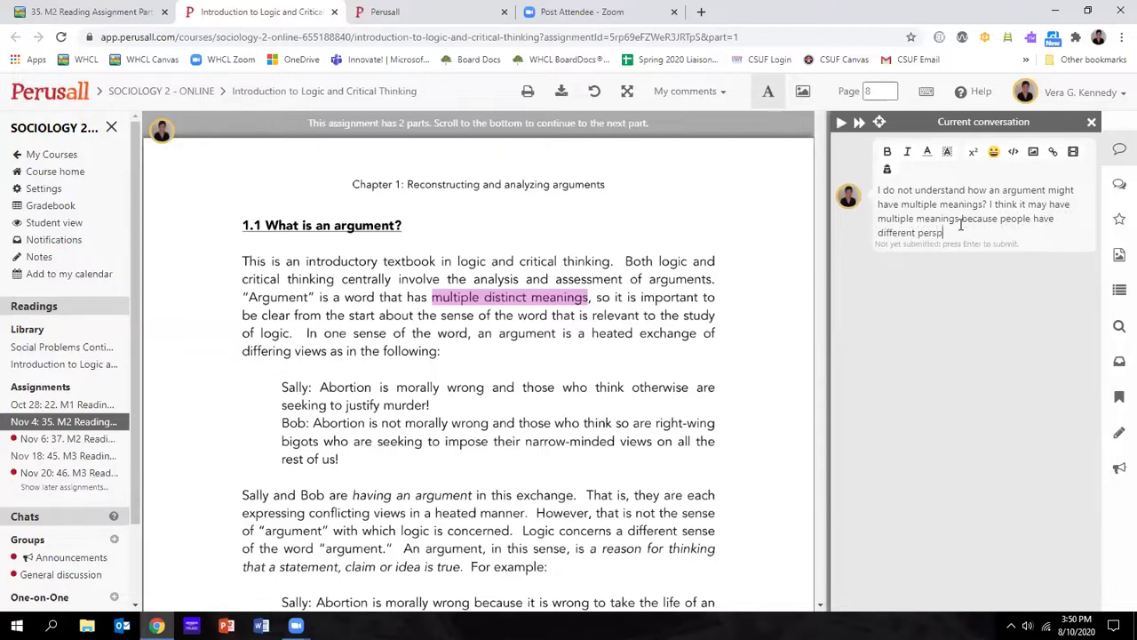
type("ectives and may frame wording")
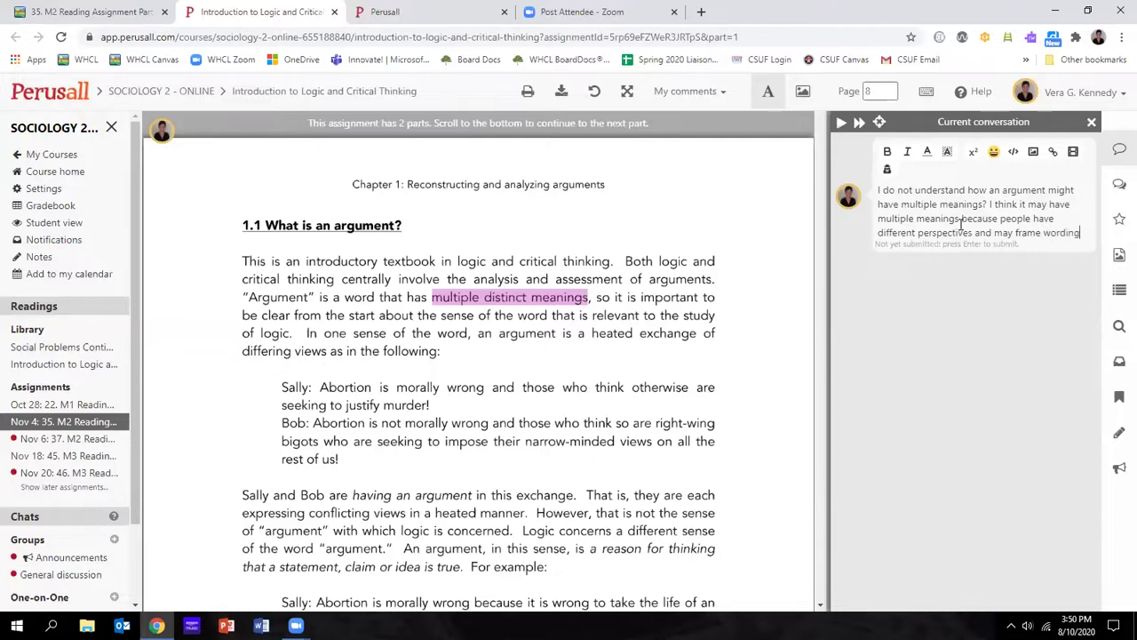
type(" or languag e")
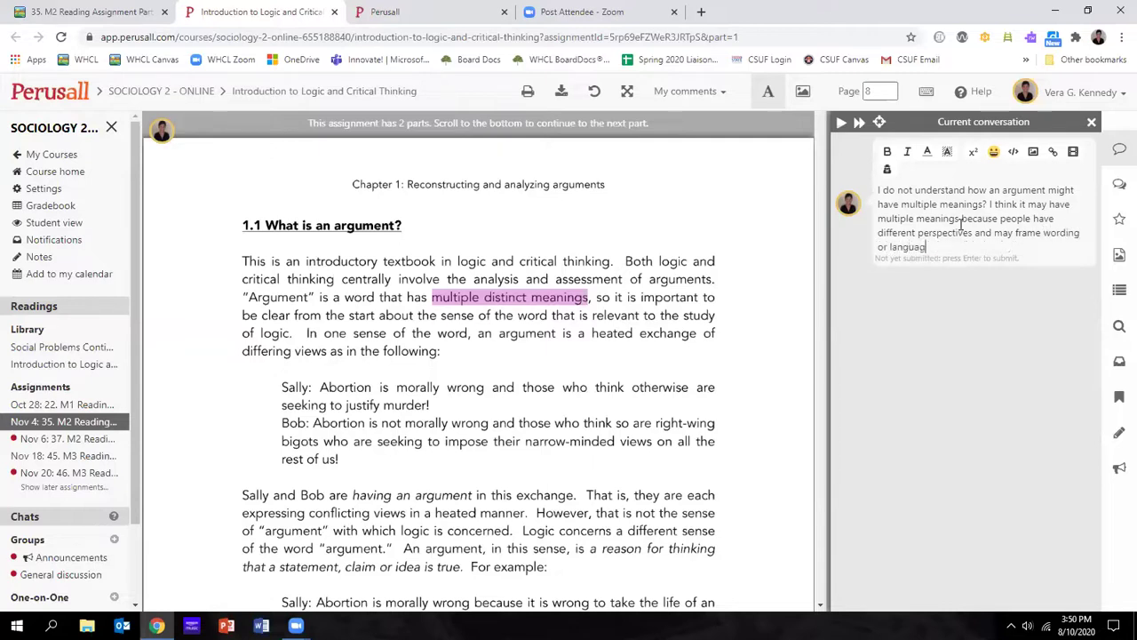
key("BackSpace")
key("BackSpace")
type("e differe")
type("ntly. Do es anyon")
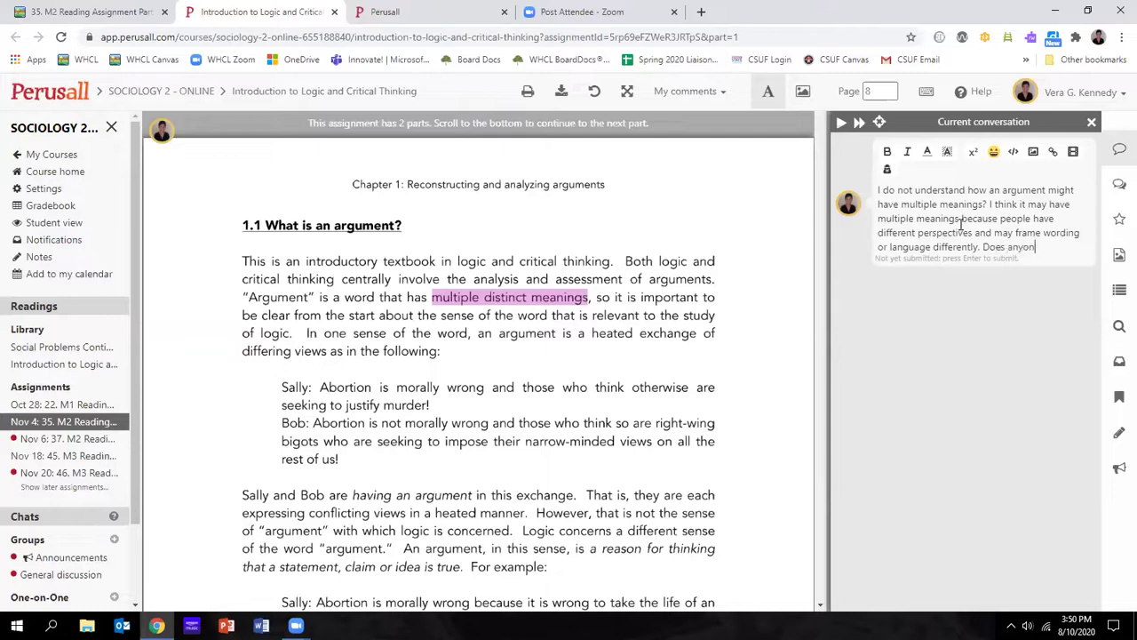
type("e else have any ")
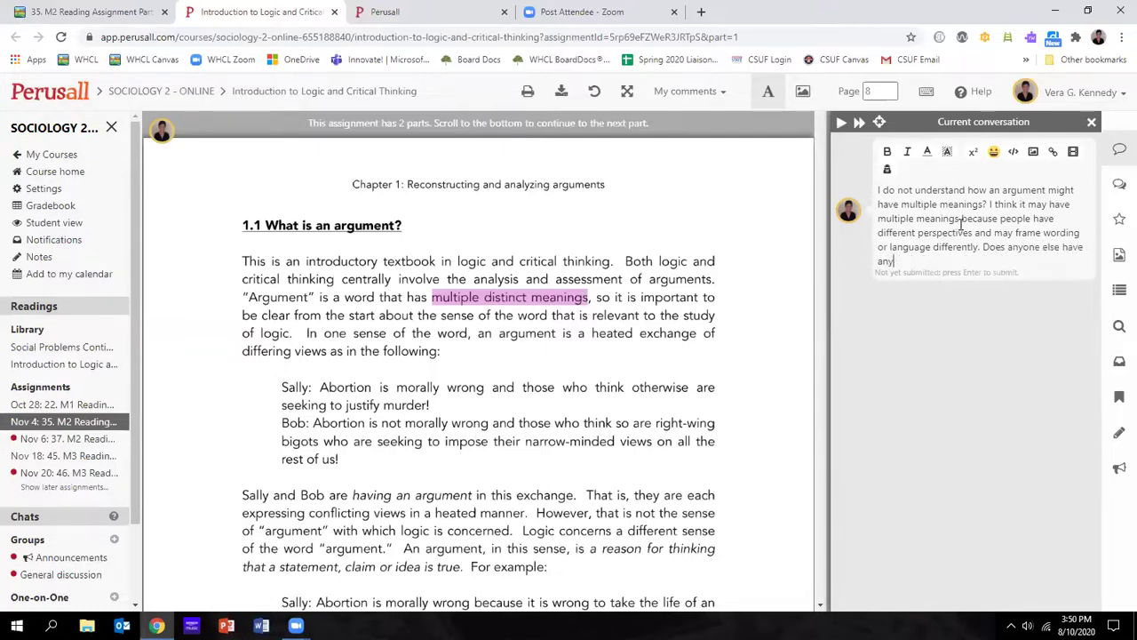
type("ideas or explanations?")
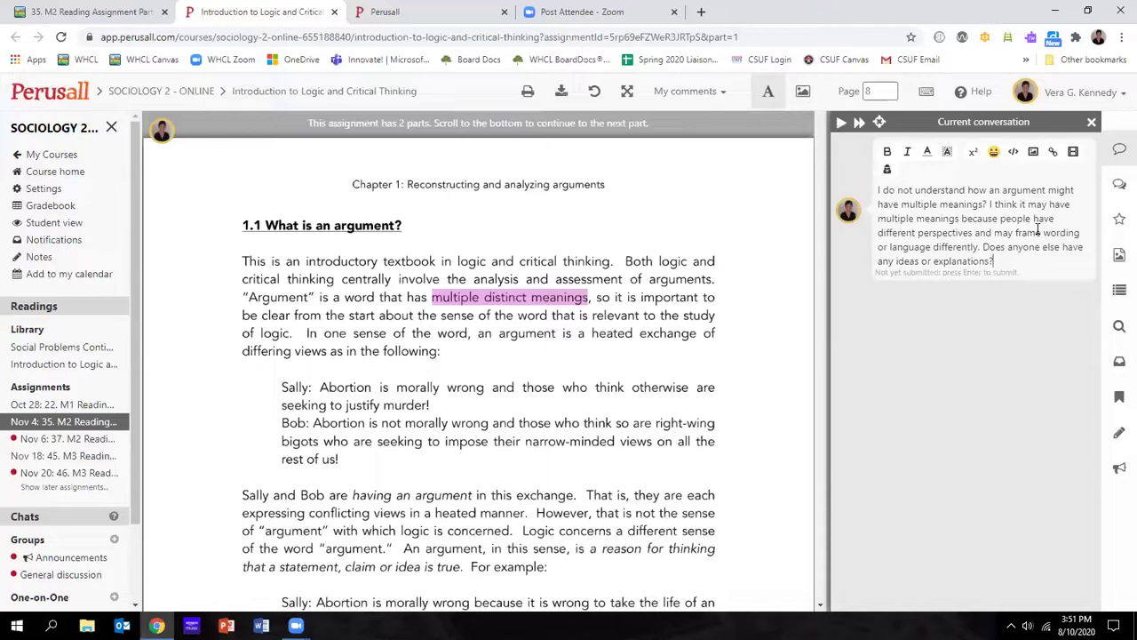
key("Return")
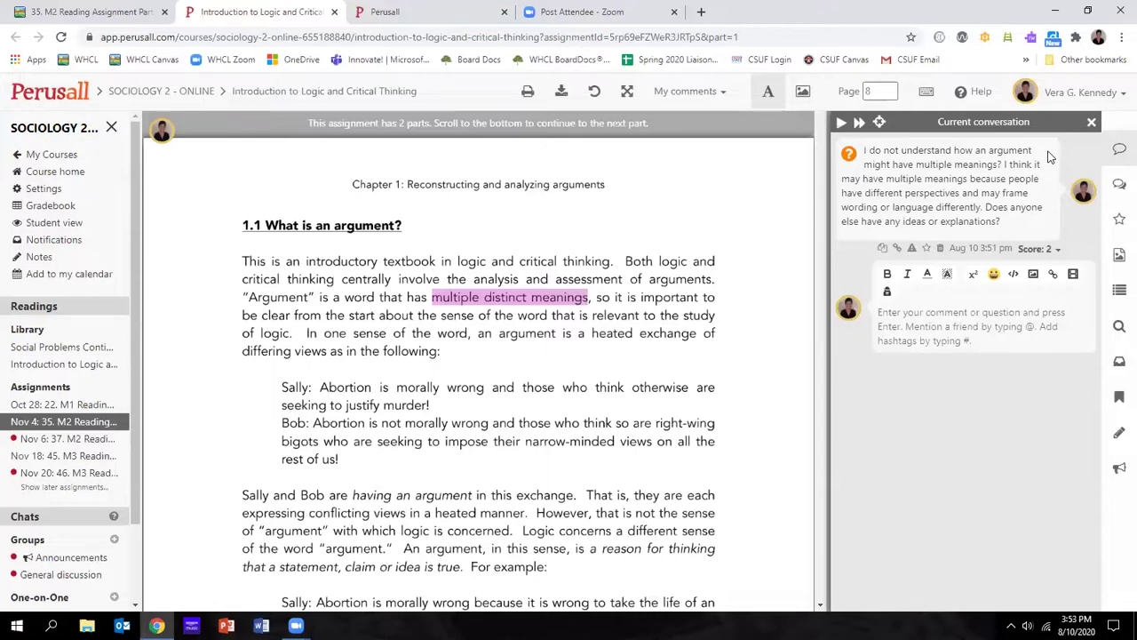
- Set the comment filter to show all comments, then reopen the filter dropdown
left_click(722, 93)
left_click(711, 122)
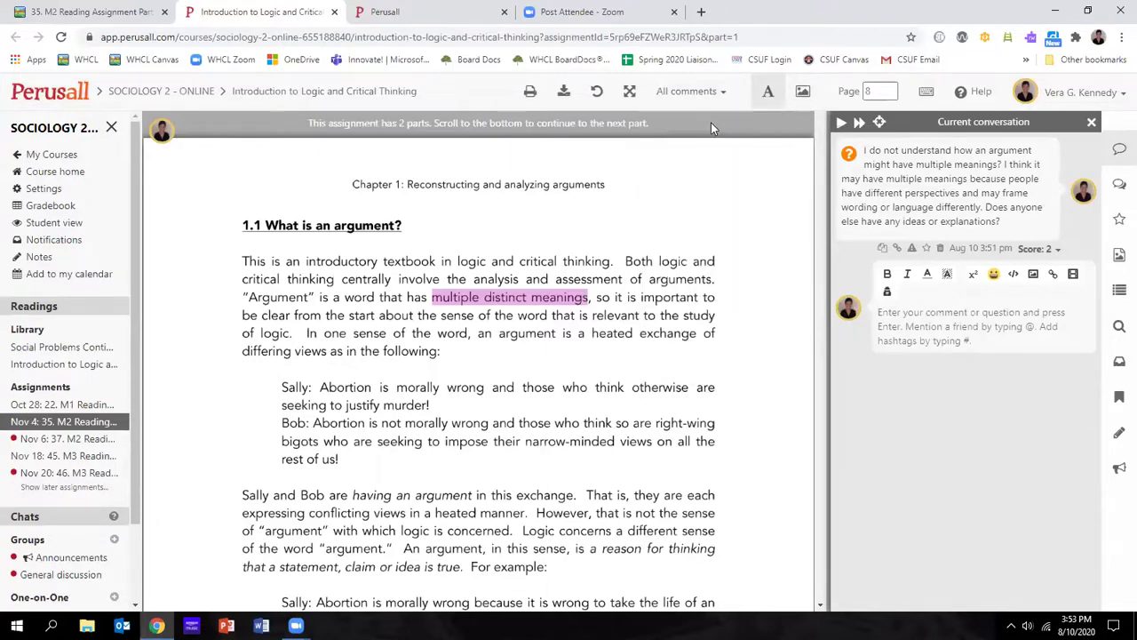
left_click(724, 93)
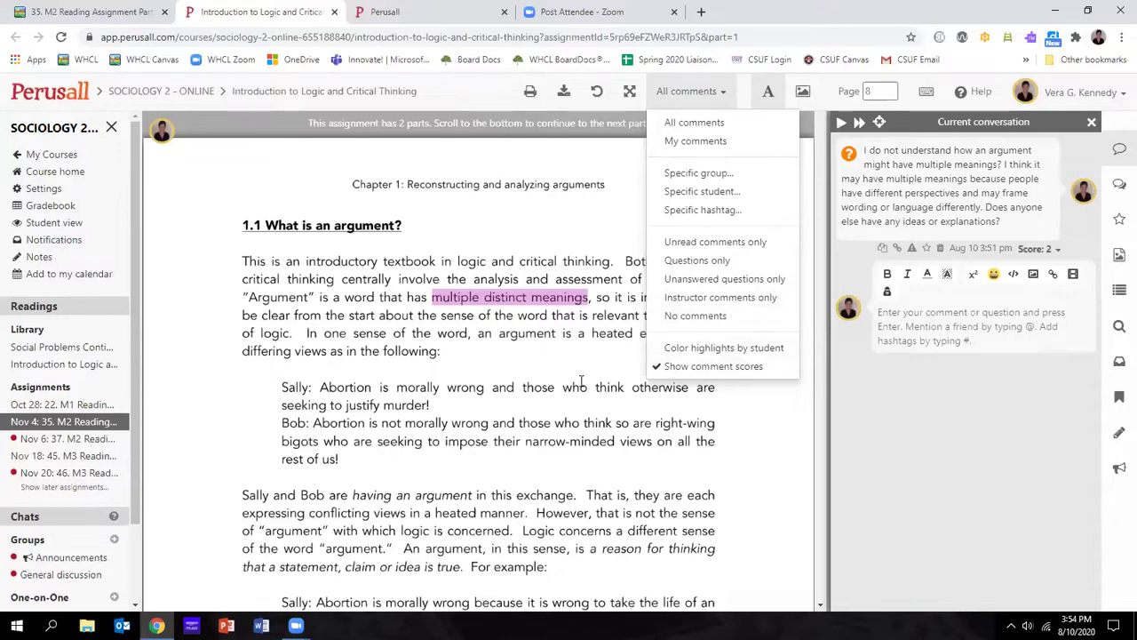
- Close the filter dropdown and reopen the conversation on the 'multiple distinct meanings' highlight
left_click(565, 356)
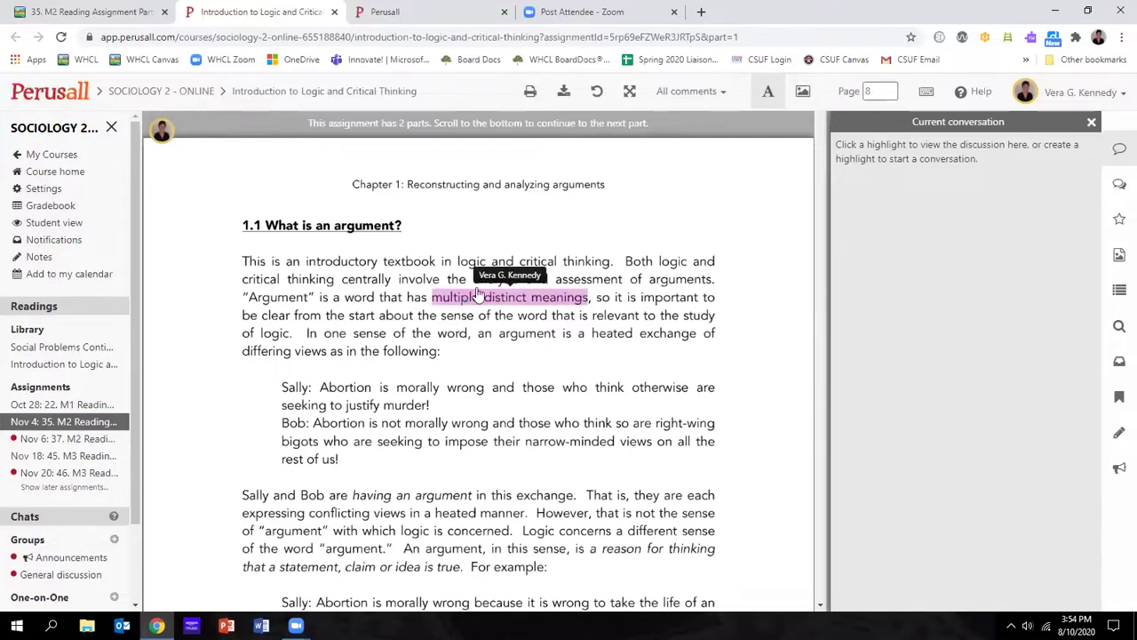
left_click(501, 301)
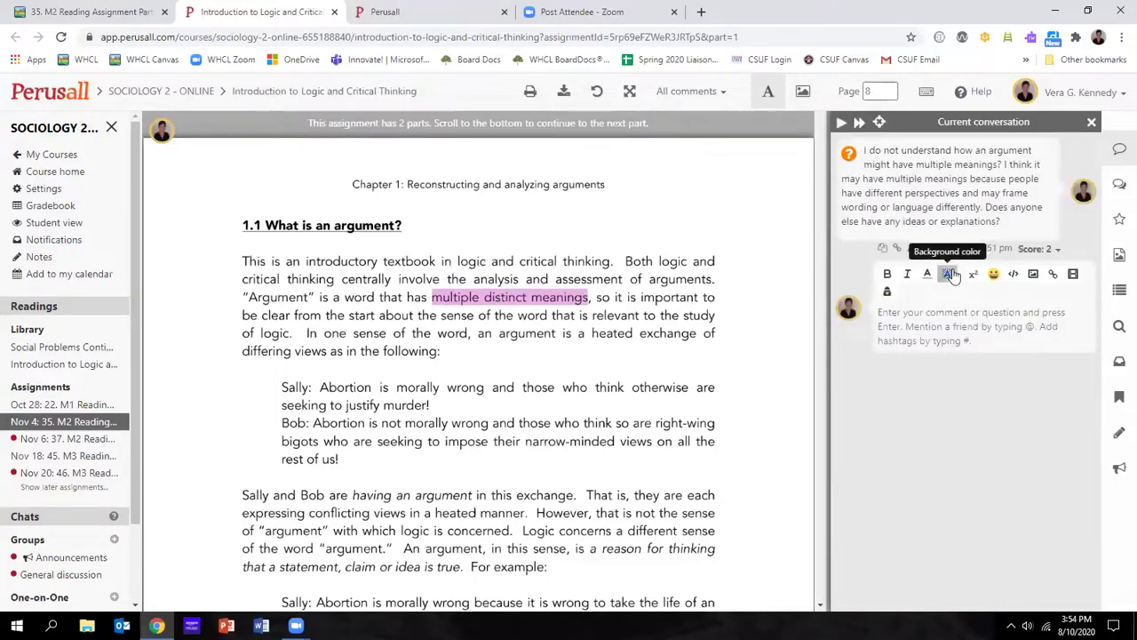
- Switch to region highlighting, scroll to Table 1 on page 12, and mark the whole table
left_click(803, 94)
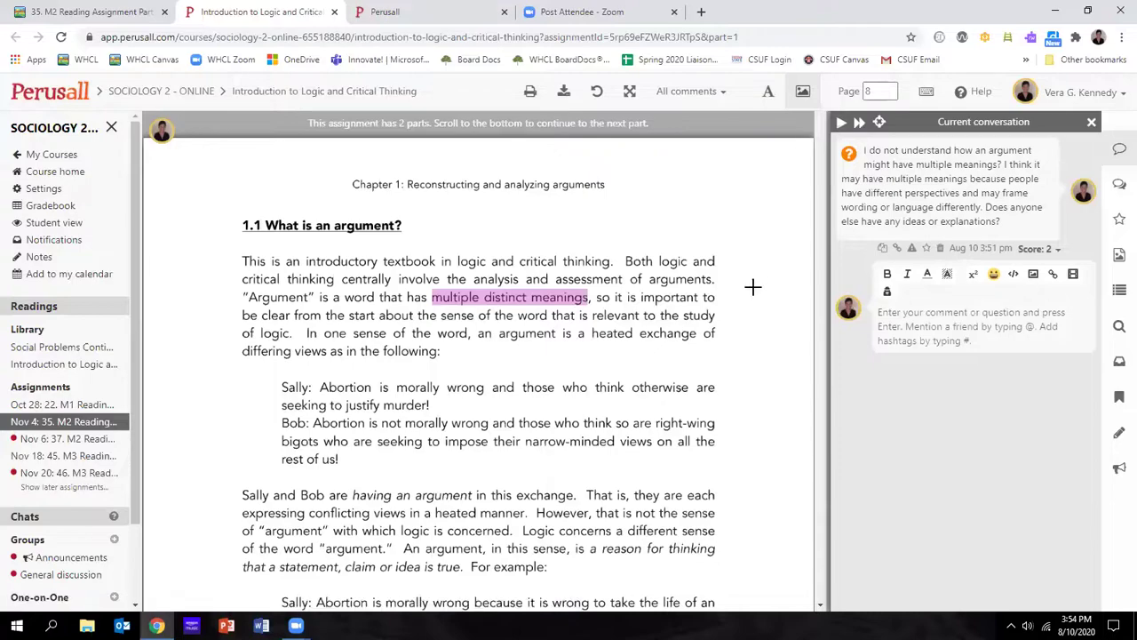
scroll(752, 287, "down", 1)
scroll(741, 340, "down", 12)
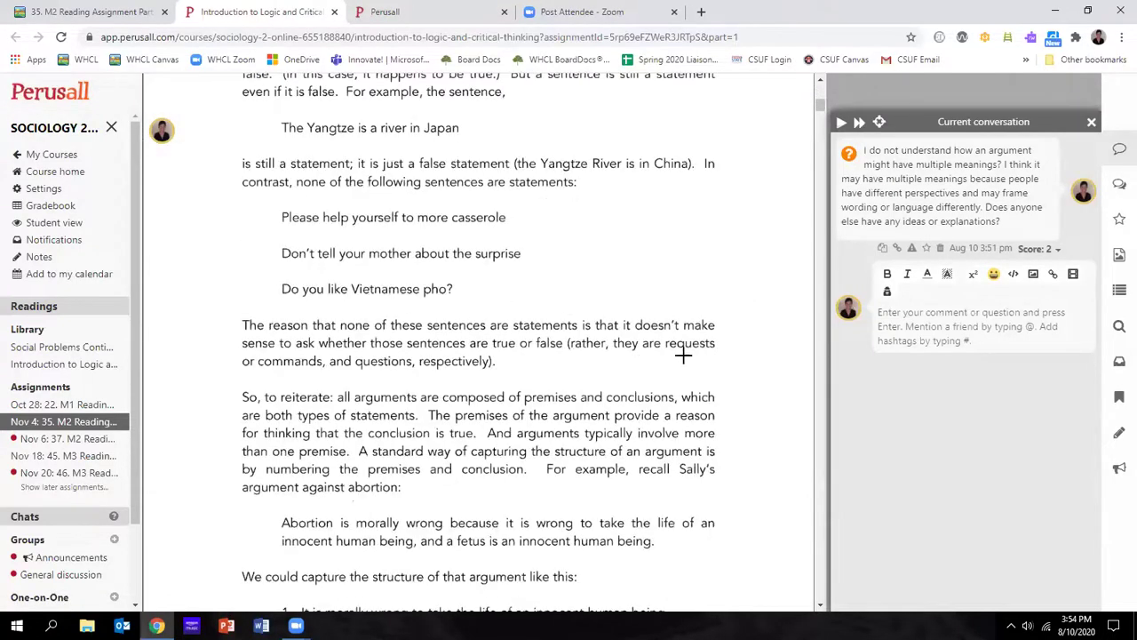
scroll(578, 313, "down", 12)
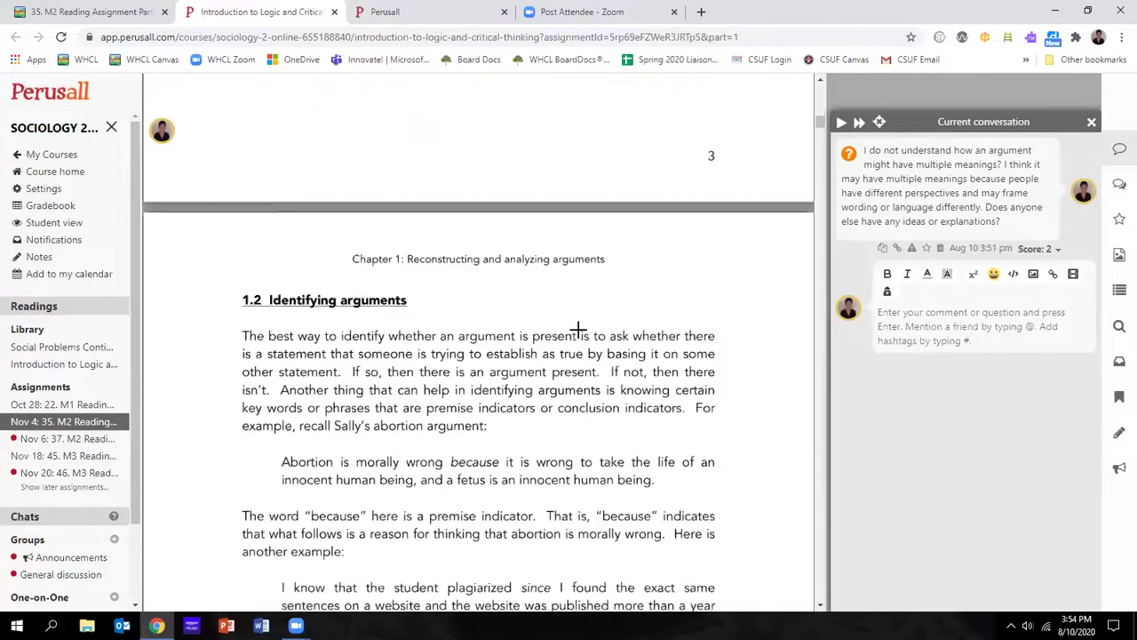
scroll(579, 338, "down", 12)
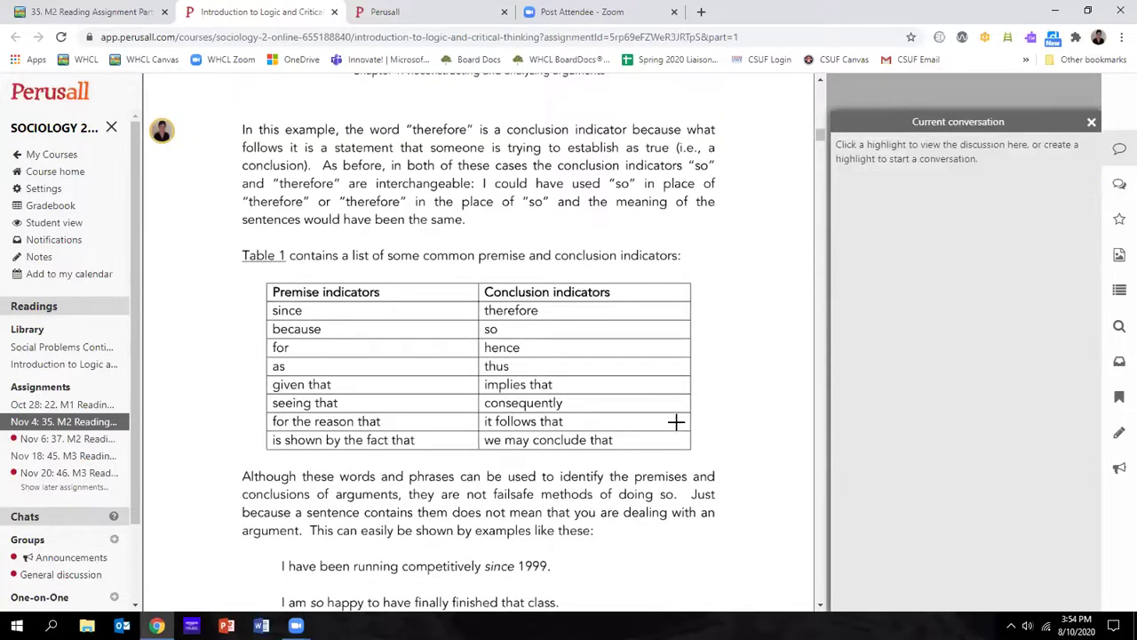
left_click_drag(707, 454, 707, 454)
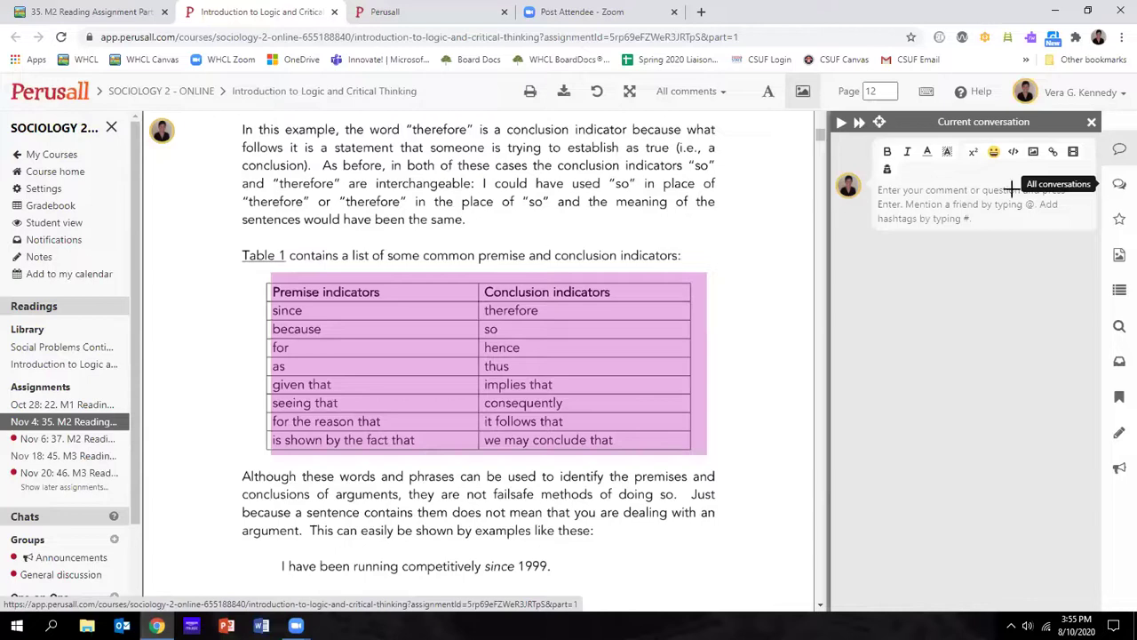
left_click(725, 92)
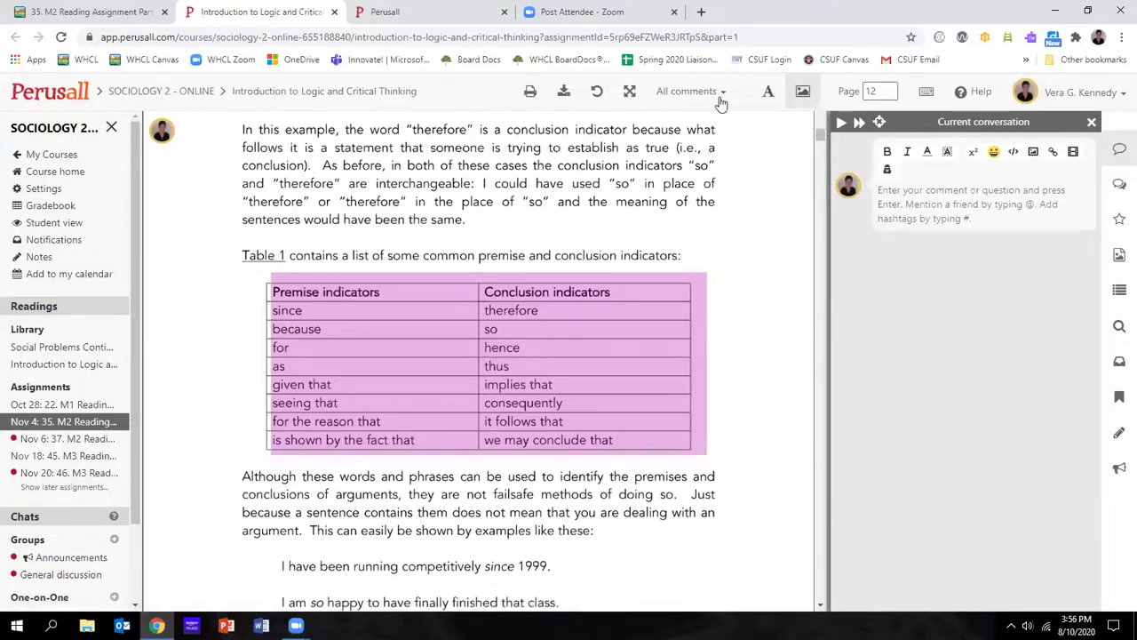
- Create a blank personal note in the Notes panel, then close the panel
left_click(1118, 435)
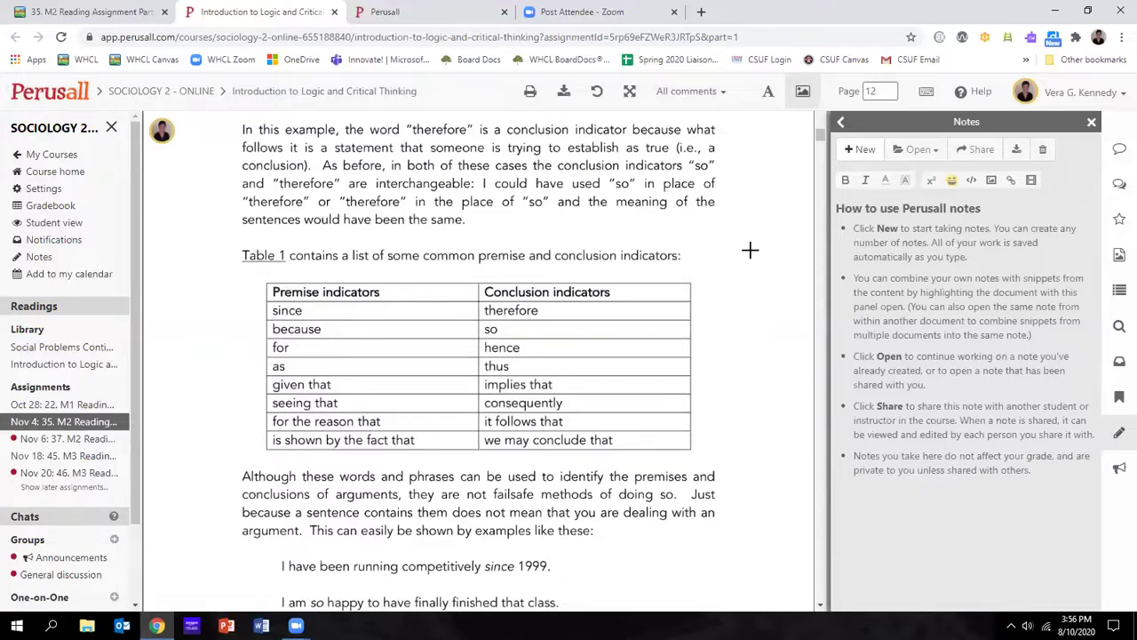
left_click(862, 150)
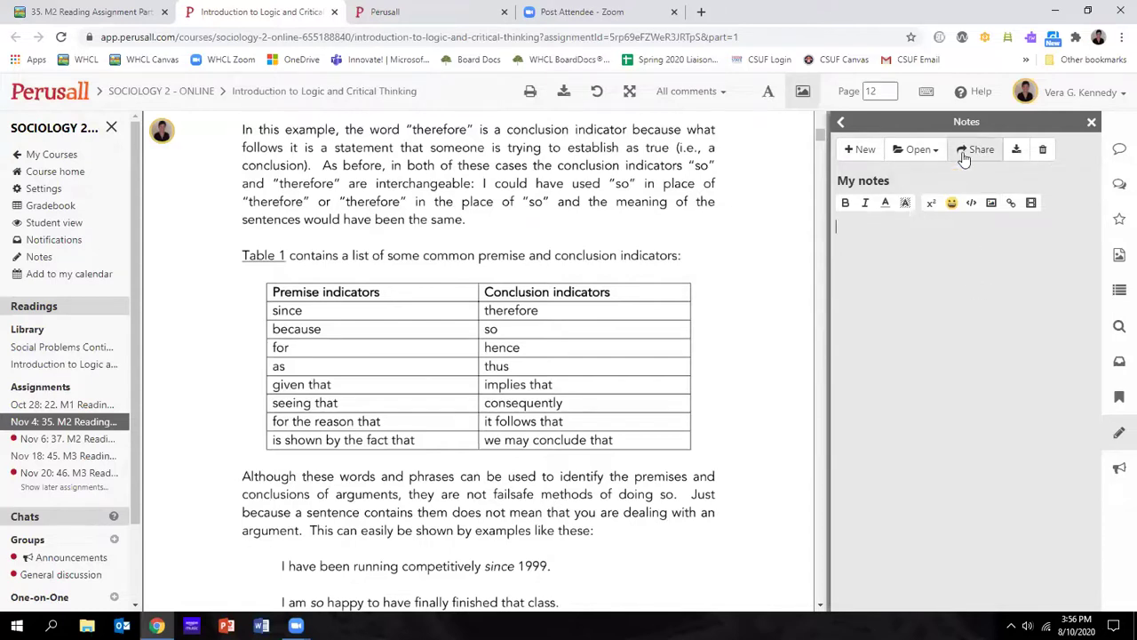
left_click(901, 389)
left_click(1091, 122)
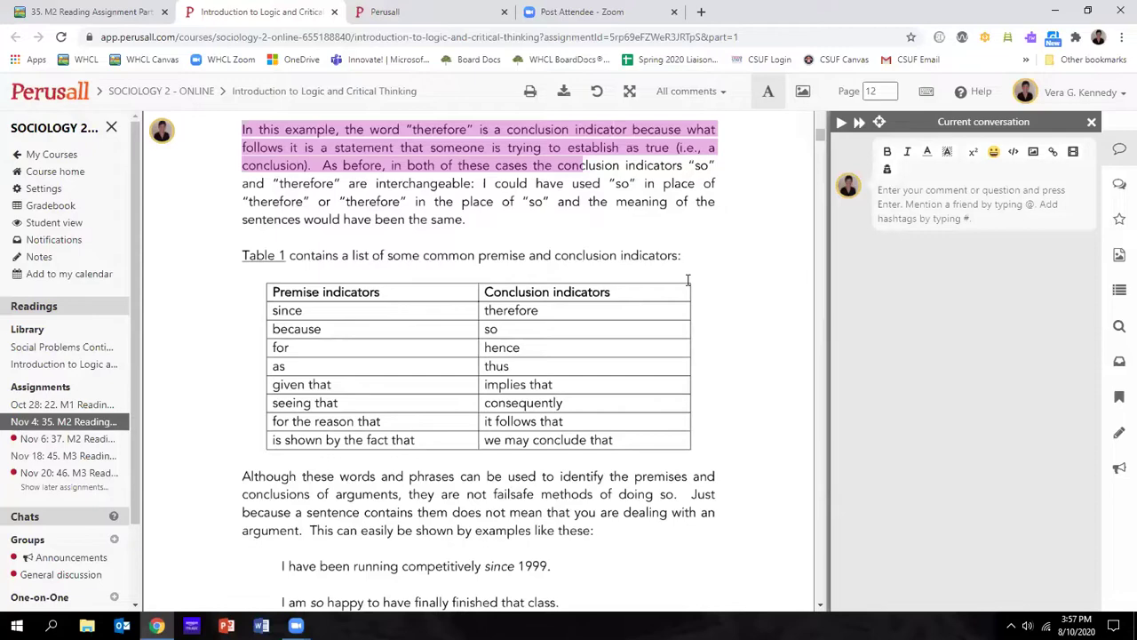
- Close the Perusall reading tab and reload the Canvas assignment page
left_click(334, 12)
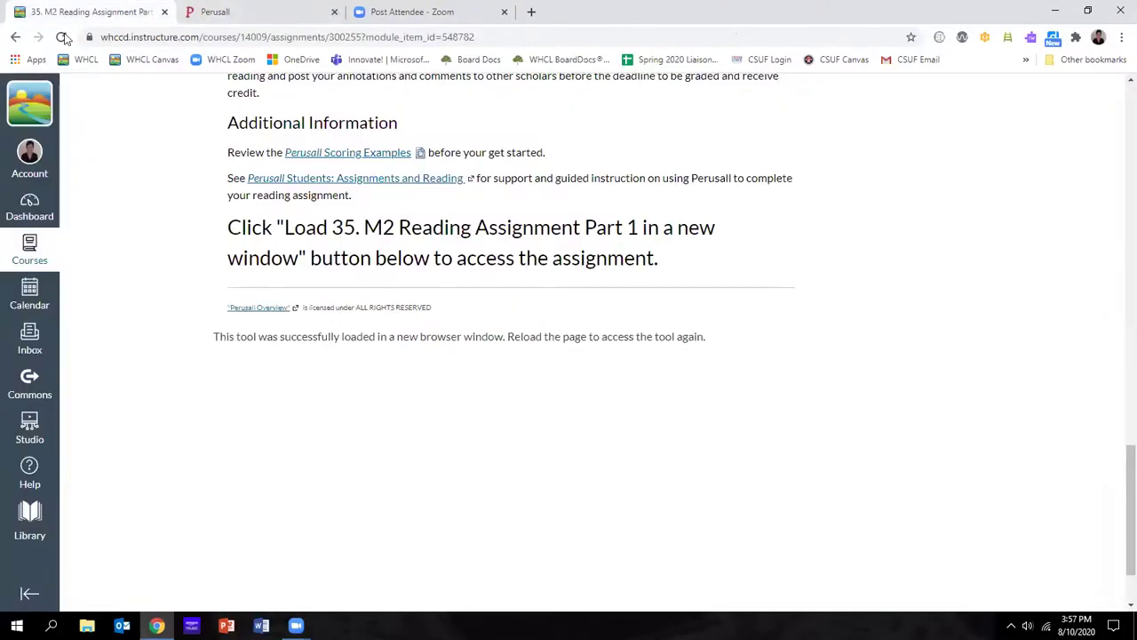
left_click(61, 37)
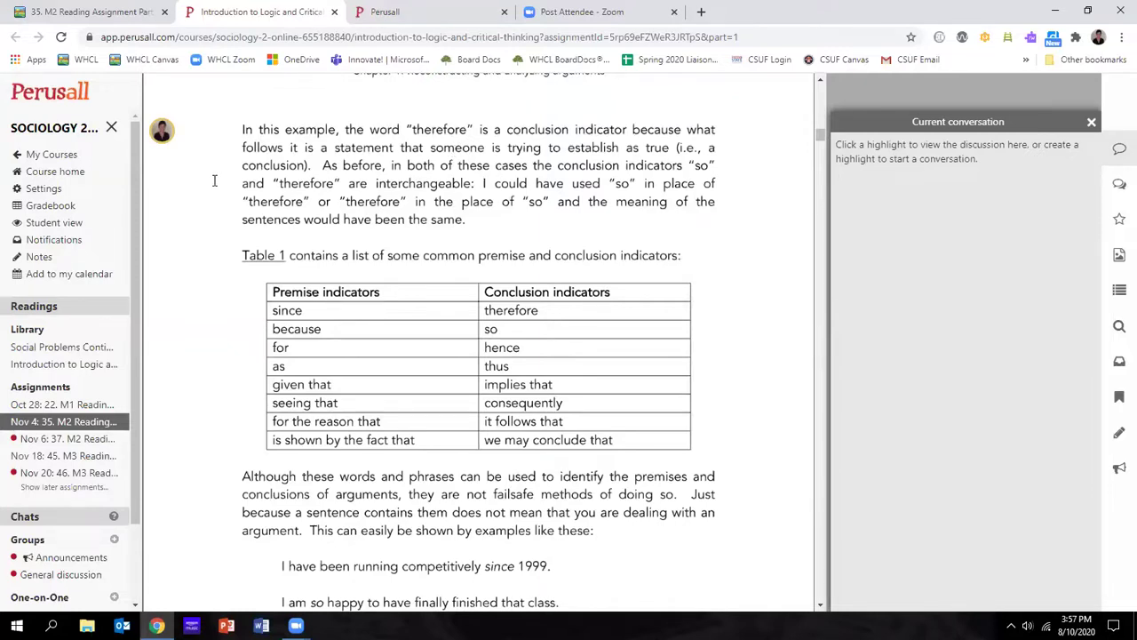
- Check the SOCIOLOGY 2 - ONLINE gradebook, then return to the course's Assignments list
left_click(69, 211)
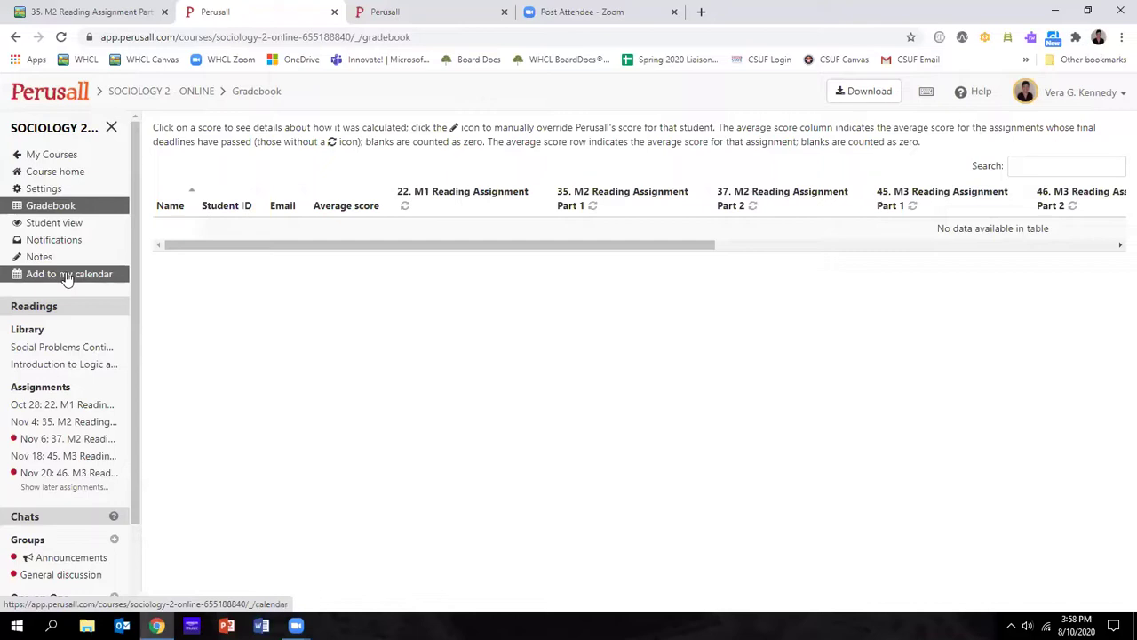
left_click(54, 171)
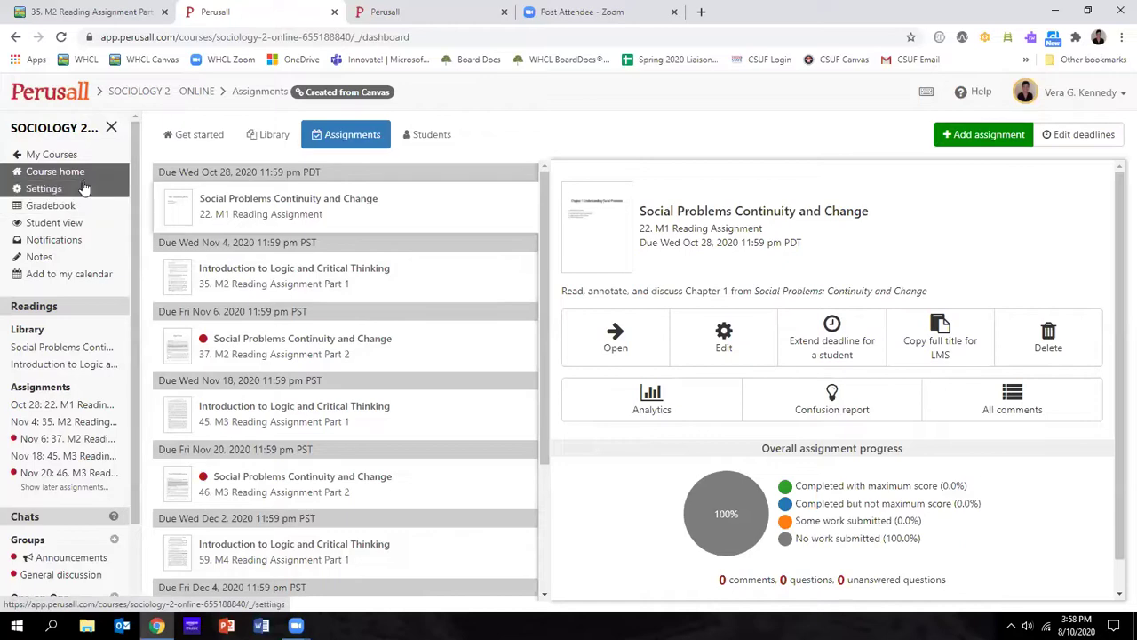
- Select the 37. M2 Reading Assignment Part 2 assignment (Chapter 2: Poverty)
left_click(280, 363)
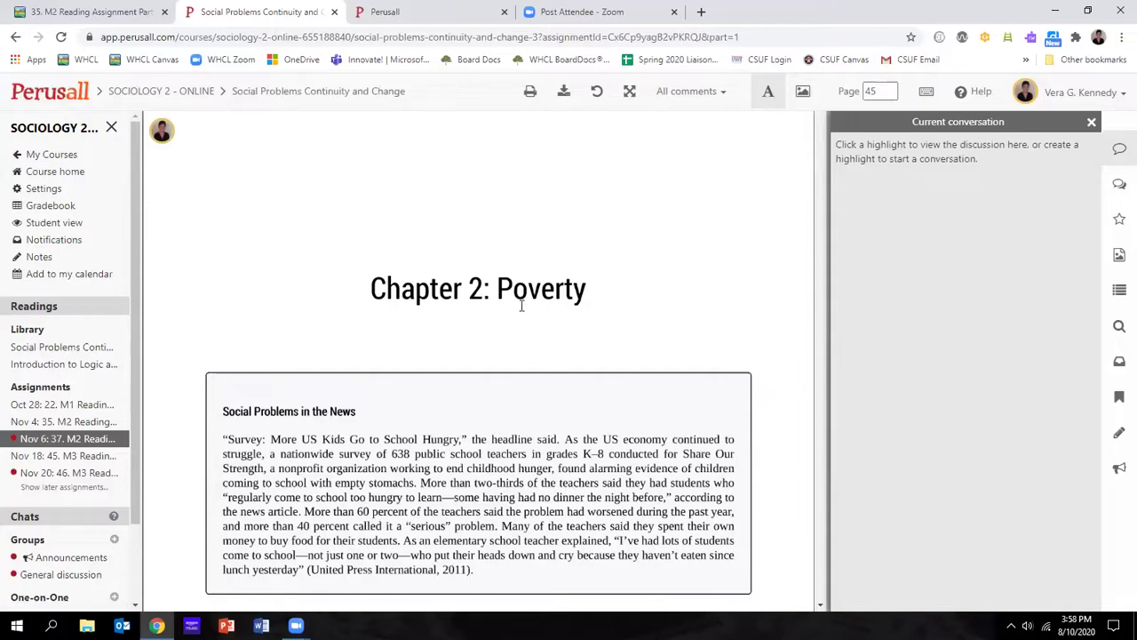
- Close the Social Problems reading tab and reload the Canvas assignment page
left_click(334, 12)
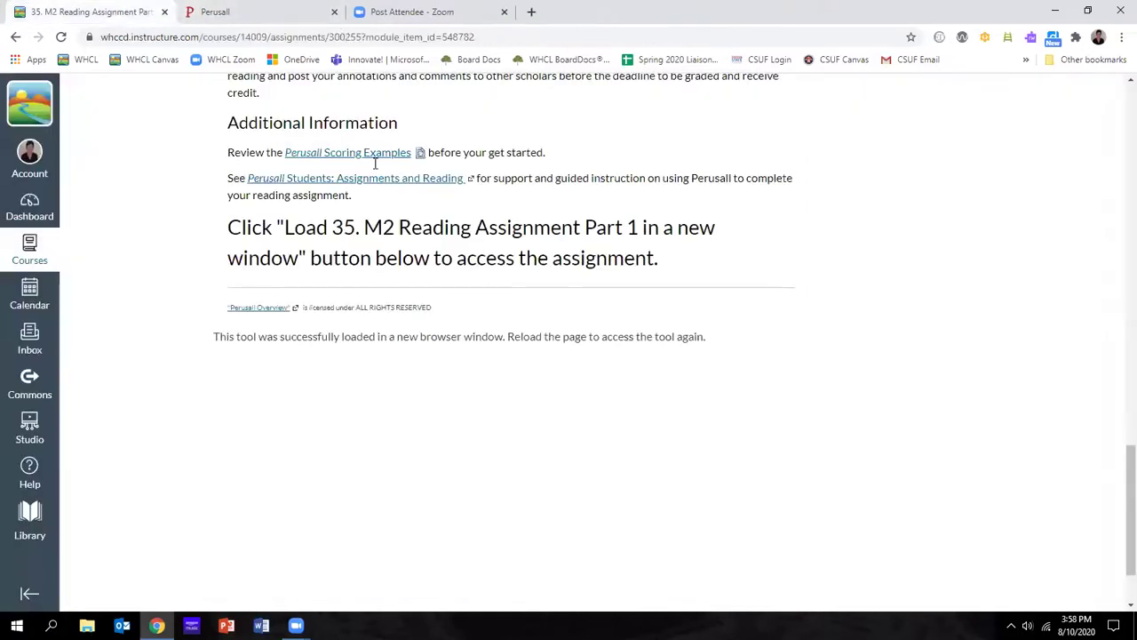
scroll(1104, 236, "up", 15)
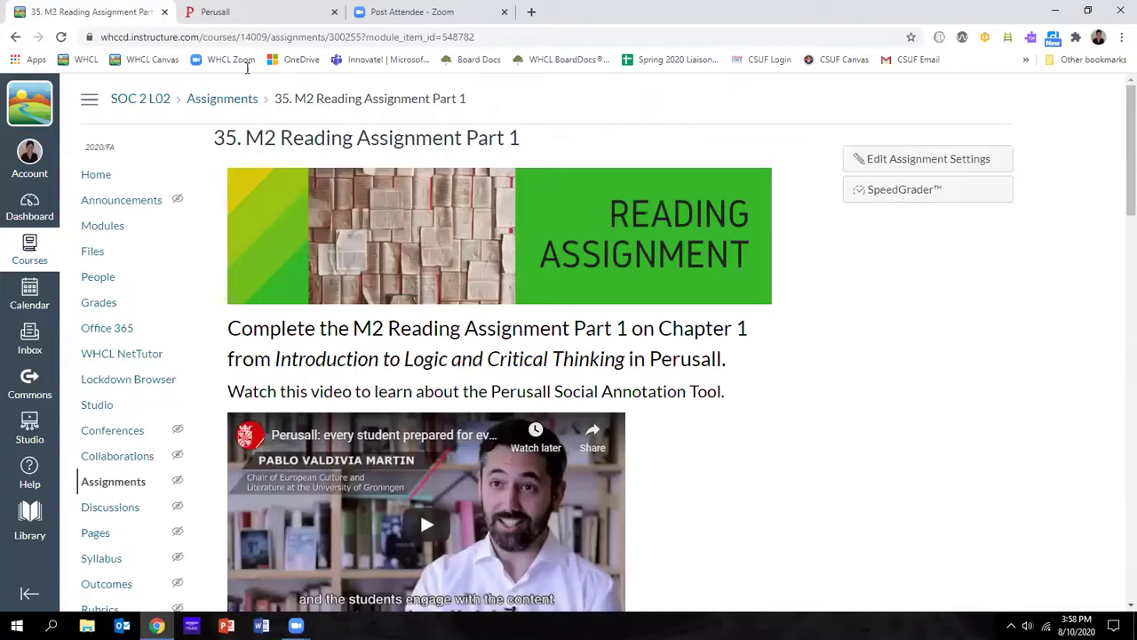
left_click(60, 38)
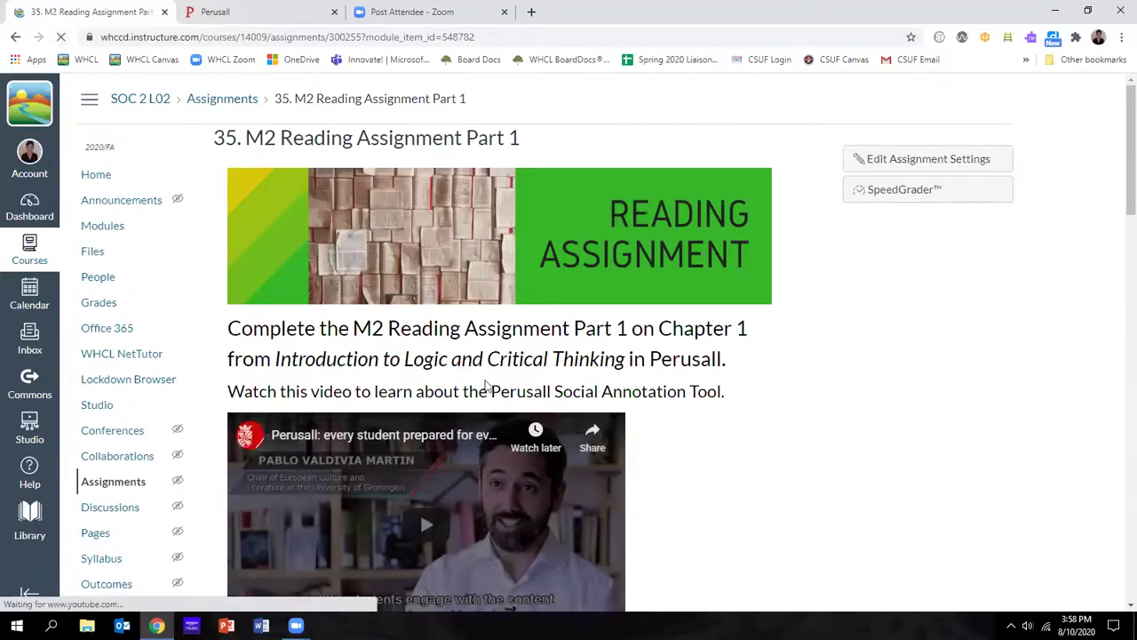
scroll(508, 394, "down", 15)
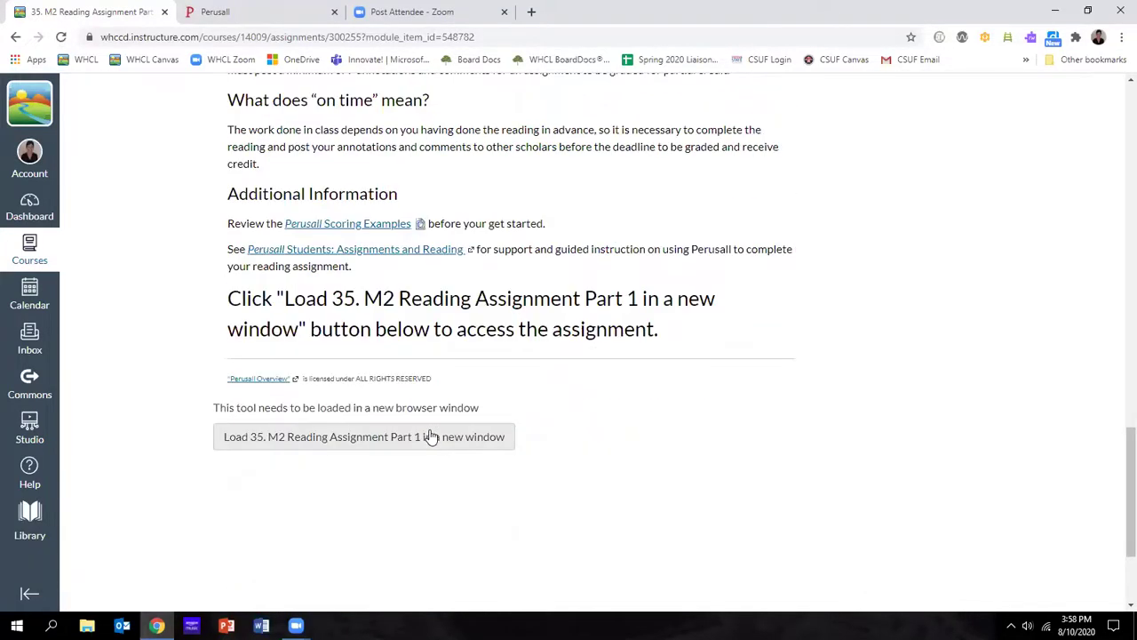